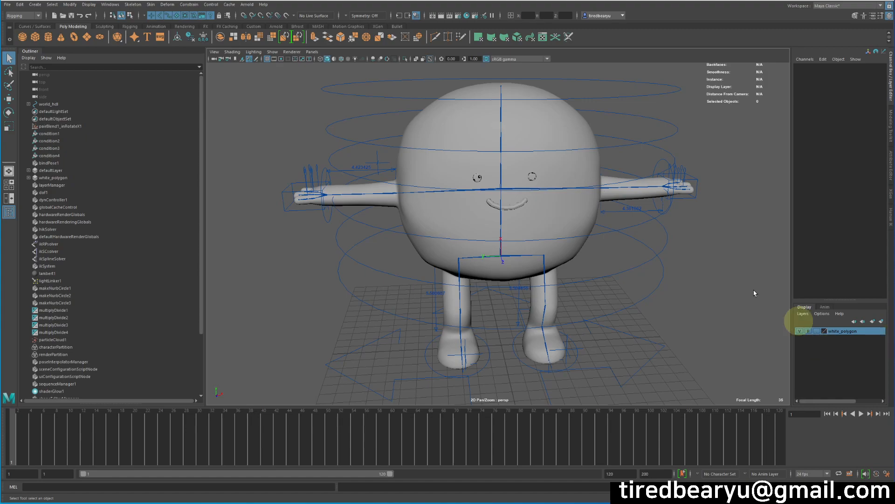
Step: Examine the character rig around its right arm and hand controls
left_click_drag(444, 244, 393, 222, "alt")
right_click_drag(394, 222, 493, 217, "alt")
left_click_drag(493, 217, 566, 220, "alt")
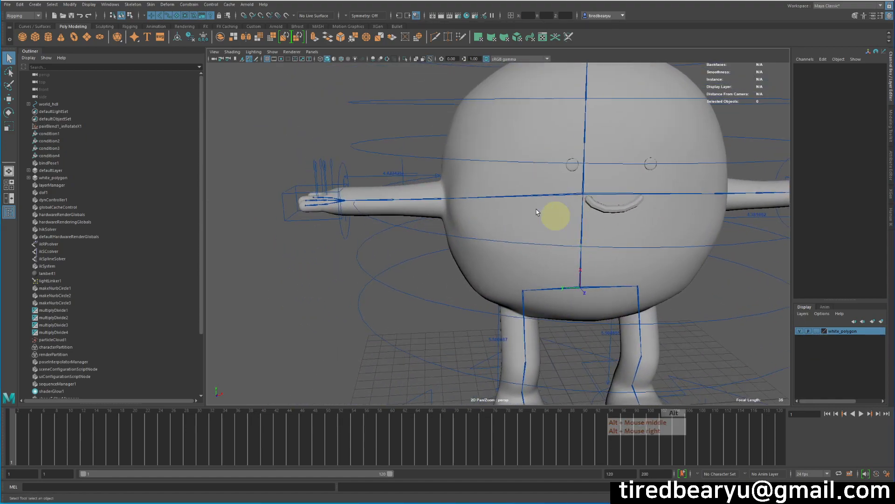
middle_click_drag(421, 218, 407, 255, "alt")
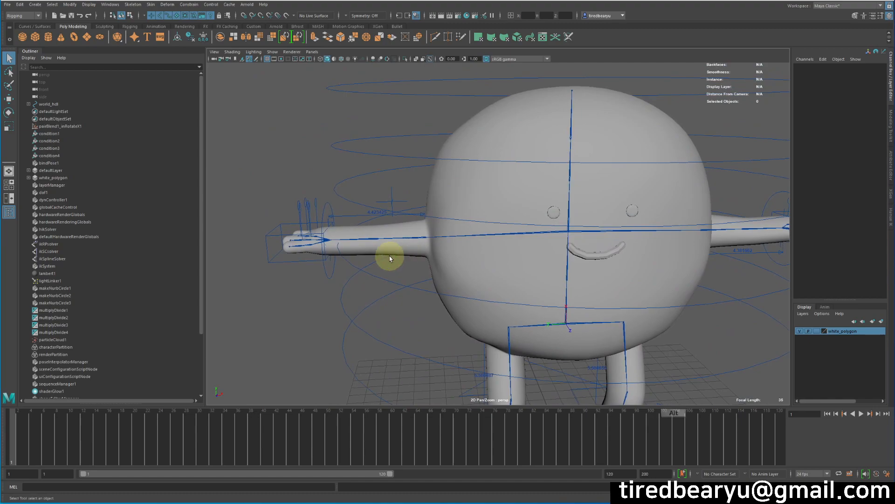
left_click_drag(390, 255, 392, 266, "alt")
middle_click_drag(434, 263, 455, 262, "alt")
left_click_drag(435, 244, 434, 234, "alt")
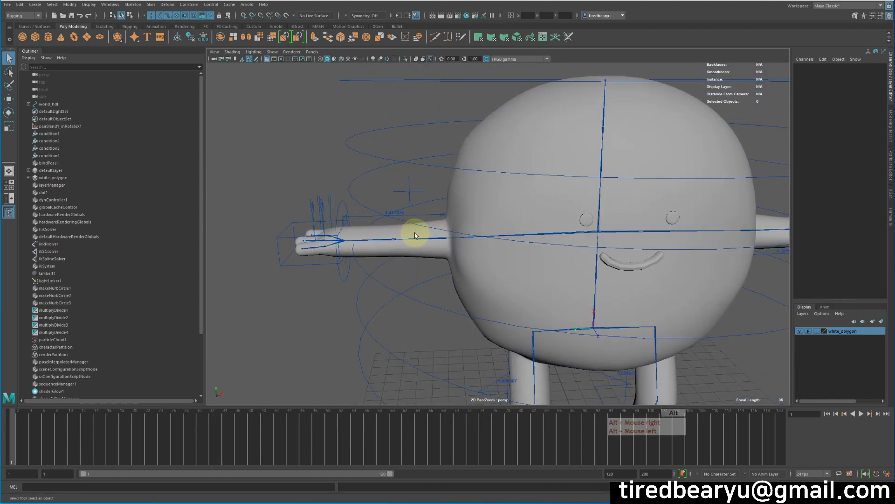
middle_click_drag(416, 234, 411, 217, "alt")
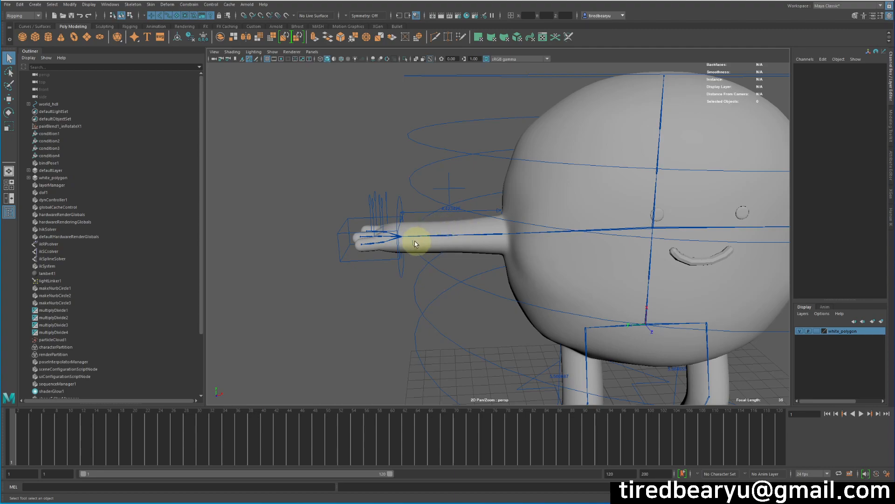
Step: Test the right arm's stretch by moving r_arm_ctr away from the body, and undo each move
left_click(400, 273)
key("w")
middle_click_drag(486, 256, 413, 328)
middle_click_drag(395, 276, 482, 278)
key("z")
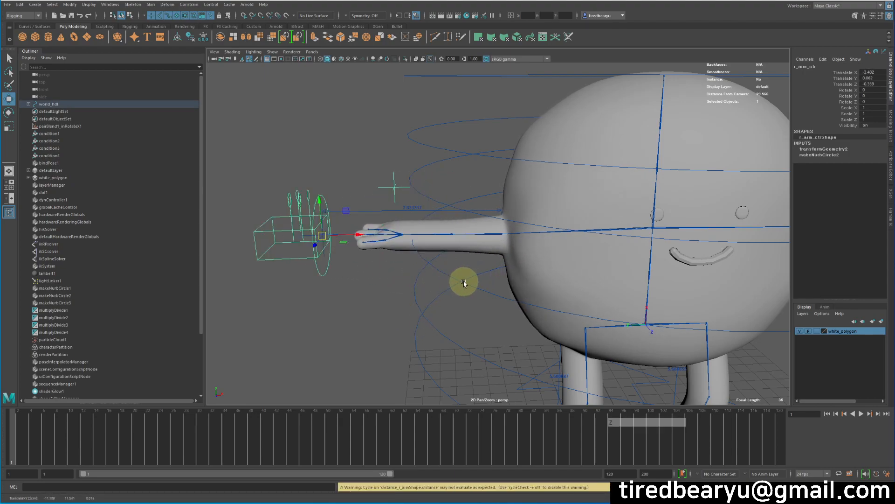
key("z")
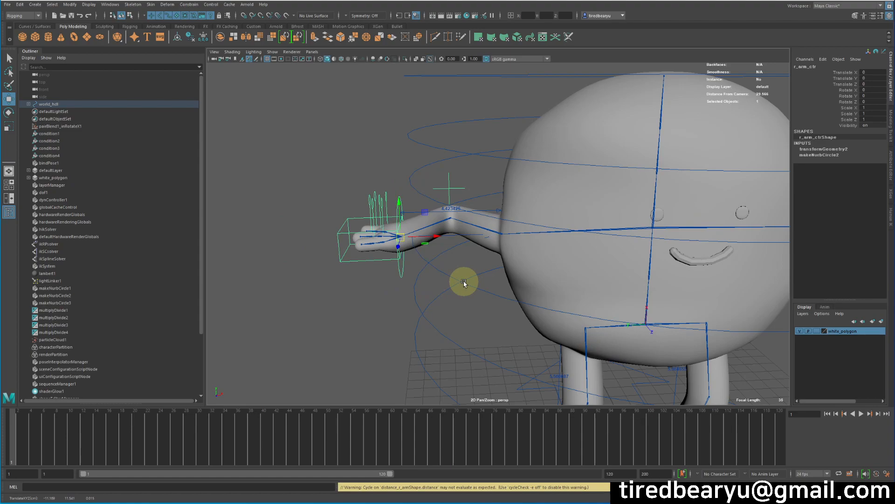
middle_click_drag(424, 280, 354, 270)
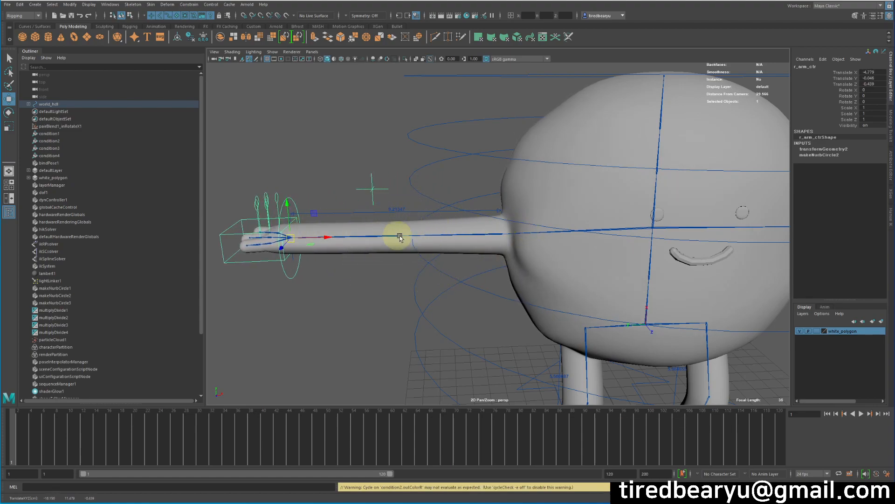
left_click_drag(406, 253, 467, 233, "alt")
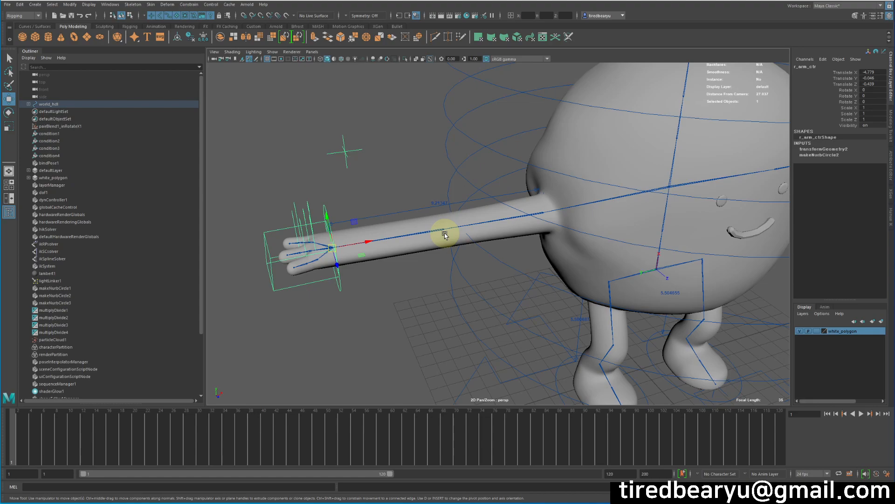
key("ctrl+z")
key("ctrl+z")
key("ctrl+z")
key("ctrl+z")
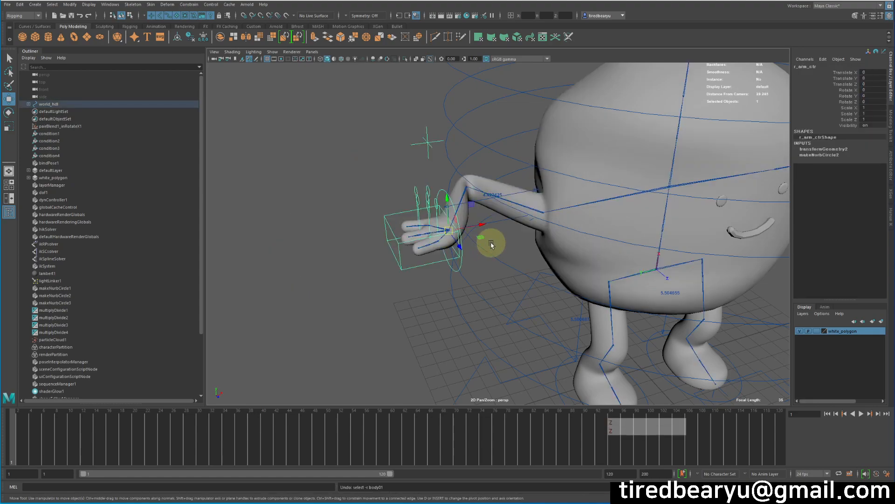
Step: Examine the right arm's joints and controls up close
left_click_drag(523, 252, 532, 242, "alt")
middle_click_drag(658, 270, 594, 255, "alt")
left_click(635, 275)
key("w")
middle_click_drag(720, 286, 719, 284)
left_click(394, 273)
left_click_drag(395, 274, 402, 272, "alt")
right_click_drag(402, 272, 530, 264, "alt")
middle_click_drag(466, 236, 414, 268, "alt")
left_click_drag(414, 268, 407, 263, "alt")
middle_click_drag(407, 263, 489, 250, "alt")
left_click_drag(489, 250, 468, 222, "alt")
Step: Remove the distance_r_arm measurement from above the right arm
key("q")
left_click(438, 206)
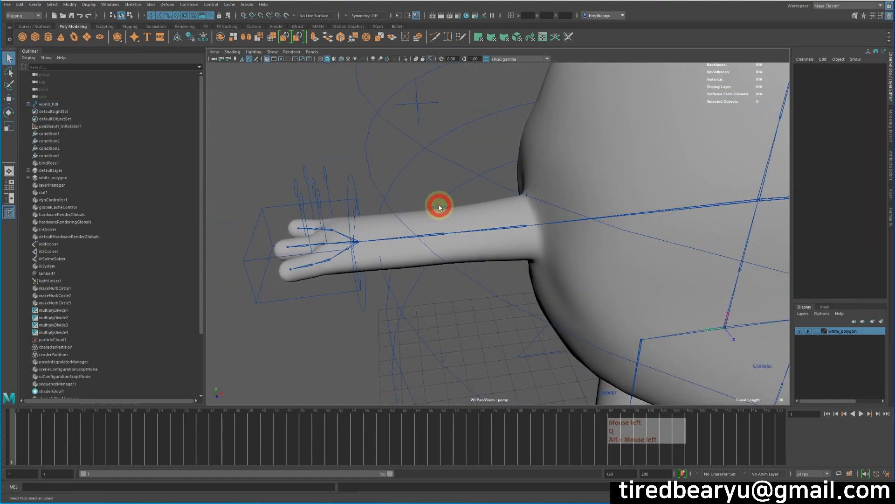
left_click_drag(491, 252, 492, 208, "alt")
left_click(446, 212)
left_click(442, 203)
left_click(489, 222, "ctrl")
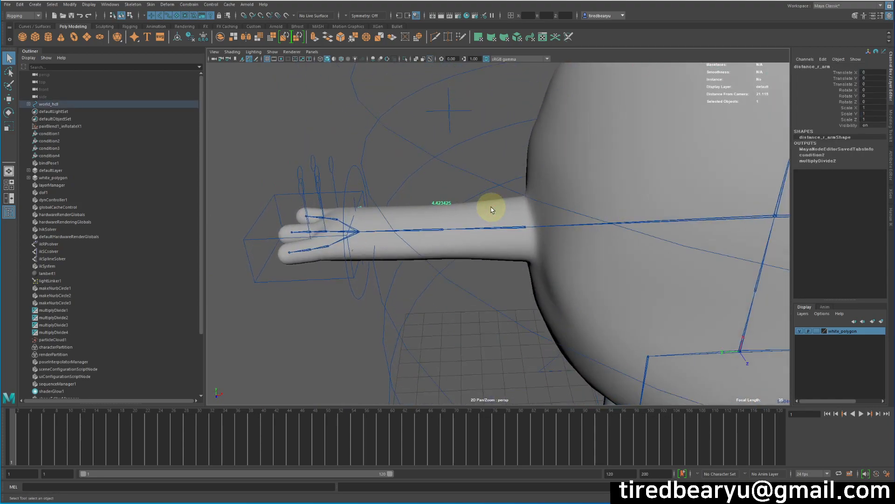
Step: Break the Scale X connections on the right shoulder and elbow joints
left_click(350, 294)
left_click(515, 226)
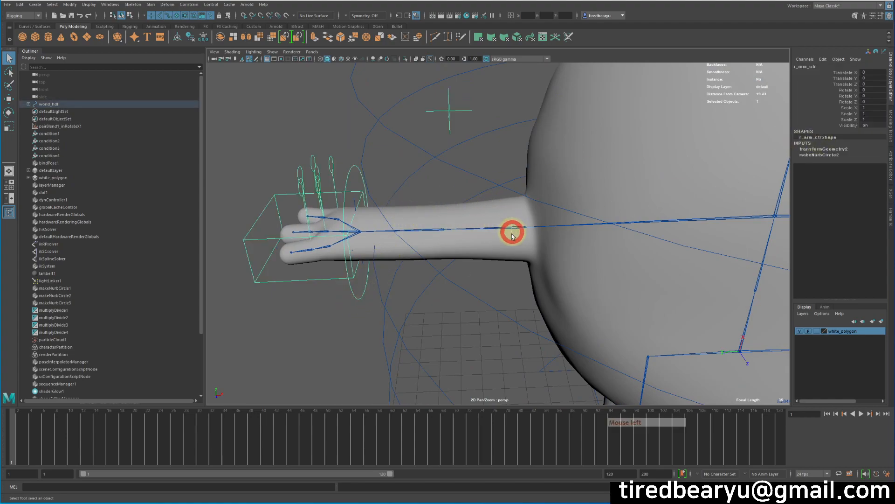
left_click(419, 219, "shift")
left_click(845, 108)
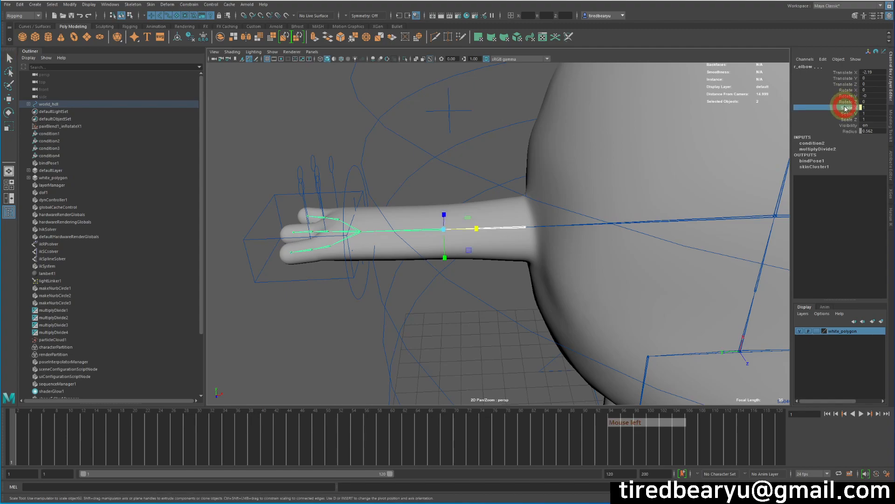
right_click(845, 108)
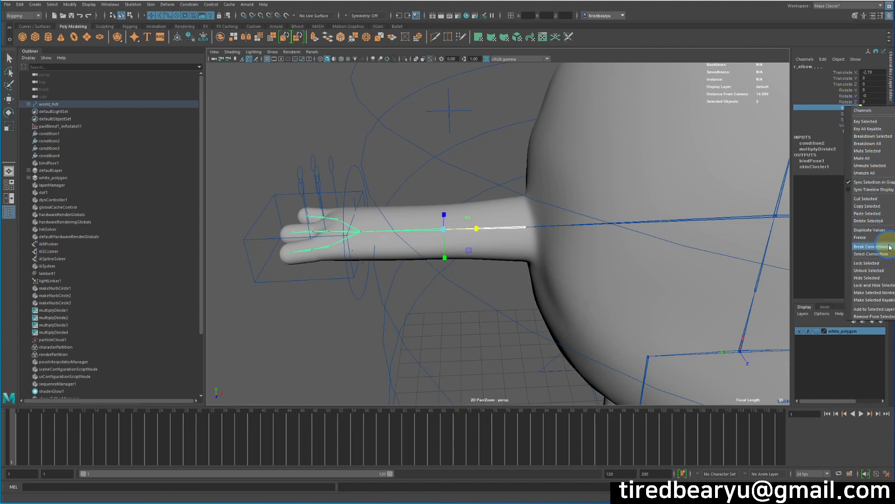
left_click(871, 246)
Step: Test how the right arm follows a small move of r_arm_ctr, and undo the move
left_click_drag(541, 220, 379, 274, "alt")
key("w")
middle_click_drag(484, 246, 468, 253)
key("z")
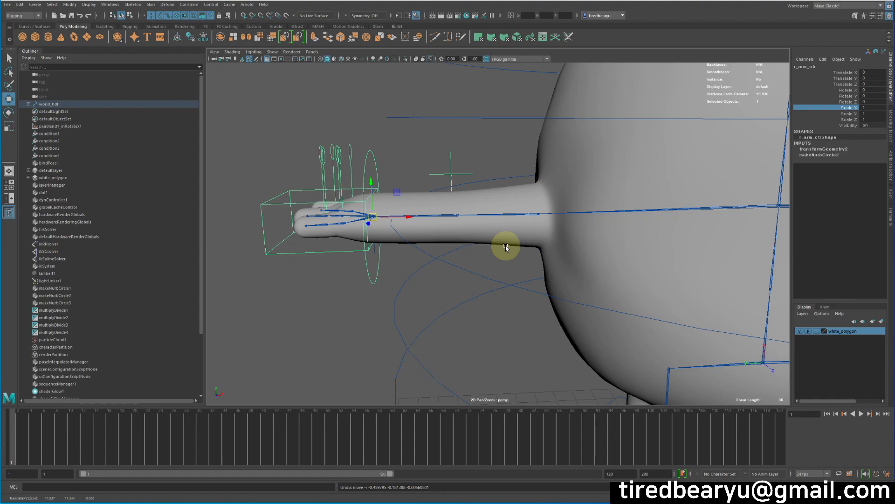
Step: Add a keyable float attribute named len with a minimum of 1 to r_arm_ctr
left_click_drag(248, 292, 366, 290, "alt")
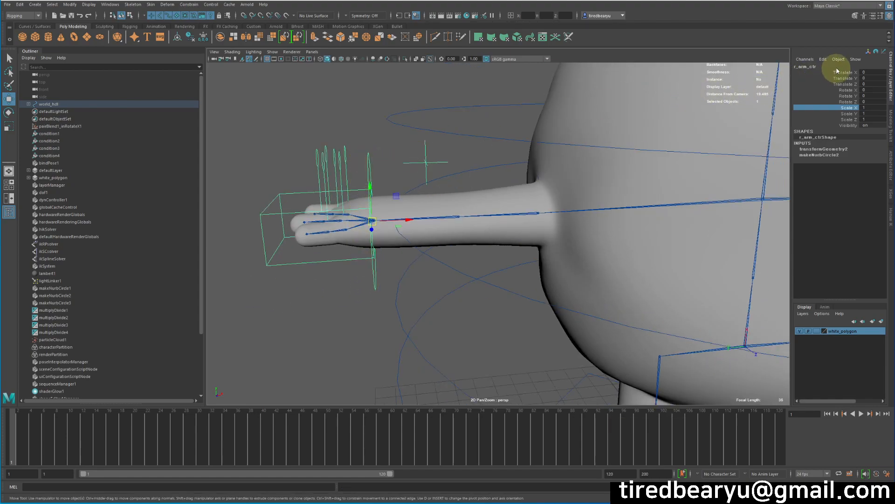
left_click(823, 60)
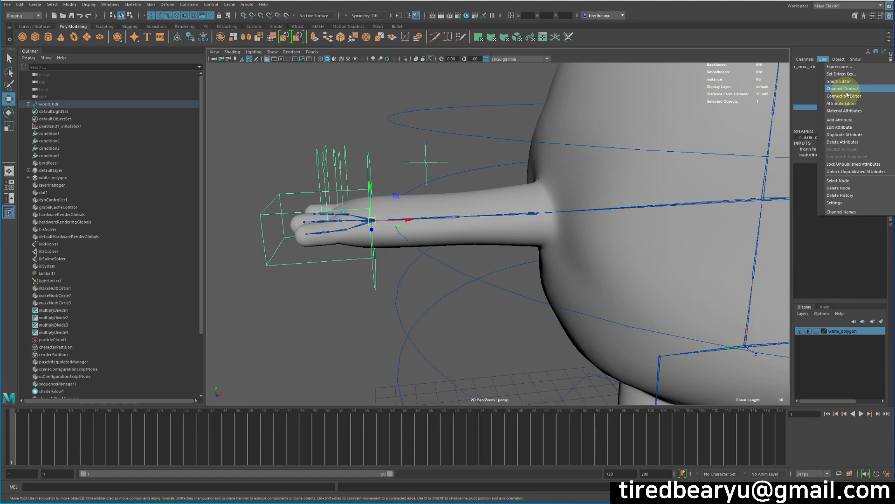
left_click(851, 120)
left_click(596, 99)
type("len")
left_click(571, 186)
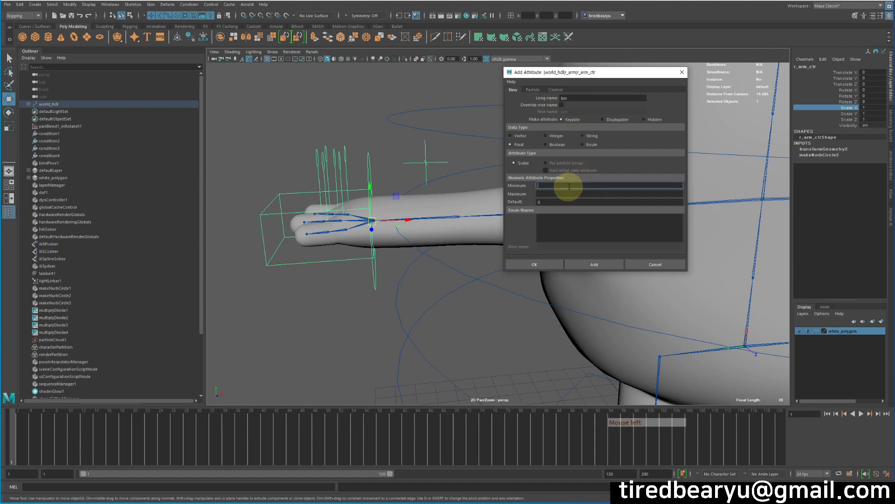
type("1")
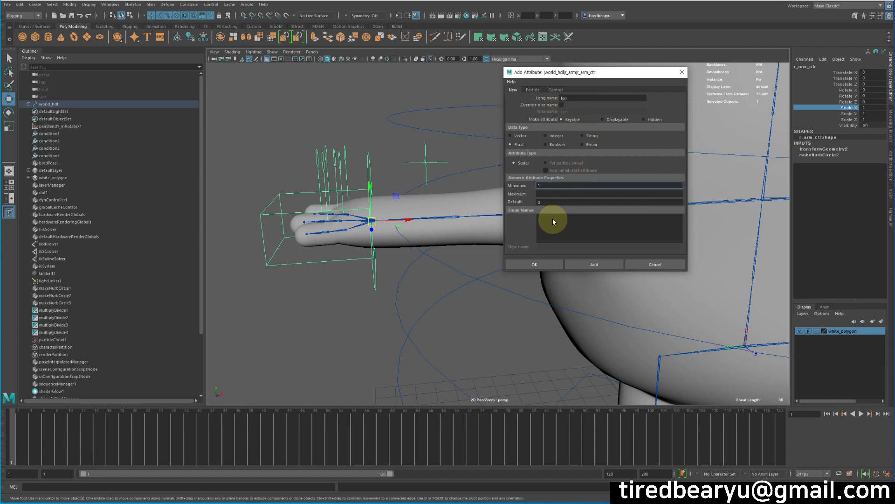
left_click(529, 264)
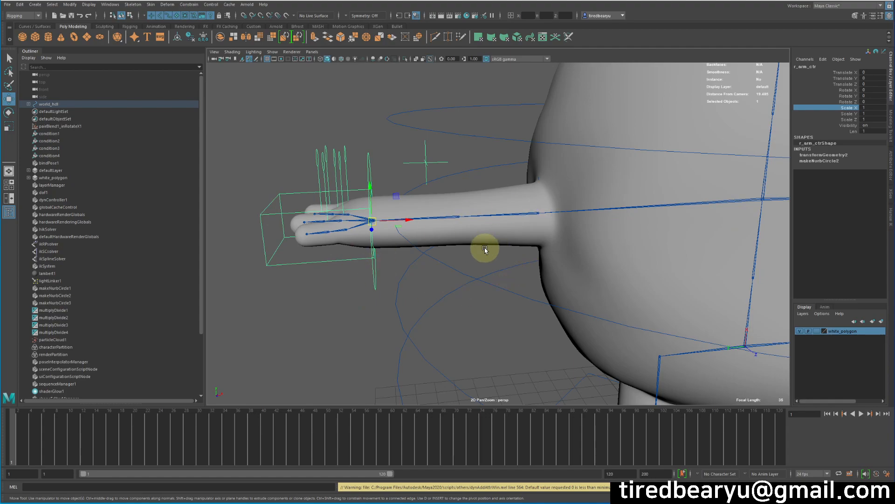
Step: Examine the right arm's shoulder and elbow joints and their channels
left_click_drag(569, 261, 522, 265, "alt")
middle_click_drag(523, 265, 512, 263, "alt")
right_click_drag(513, 264, 505, 263, "alt")
middle_click_drag(537, 228, 529, 241, "alt")
left_click_drag(524, 216, 524, 233)
left_click_drag(455, 222, 447, 237, "shift")
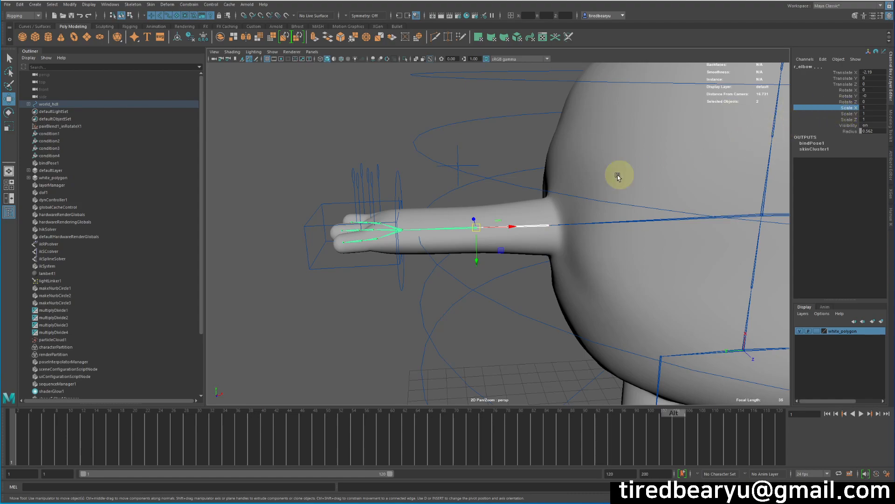
middle_click_drag(571, 182, 542, 186, "alt")
left_click_drag(542, 186, 549, 182, "alt")
right_click_drag(549, 182, 785, 82, "alt")
Step: Open the Expression Editor for the Scale X channel of the r_shoulder joint
left_click(480, 208)
left_click(486, 253)
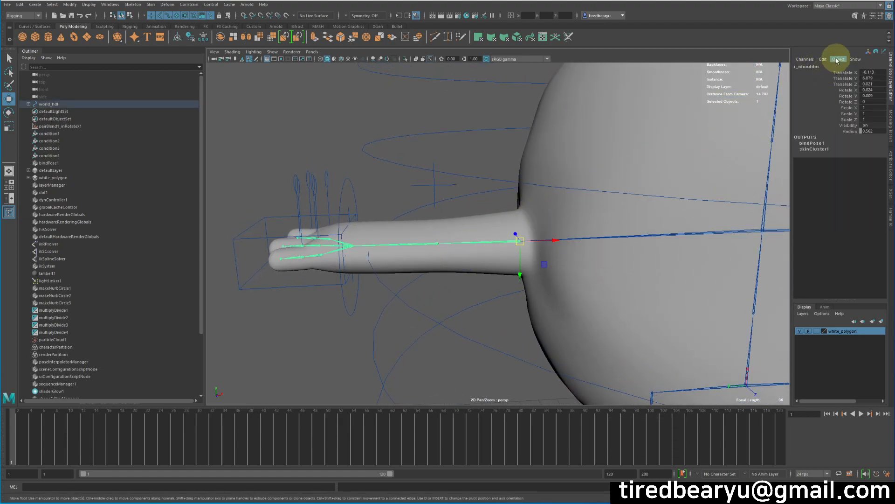
left_click(822, 59)
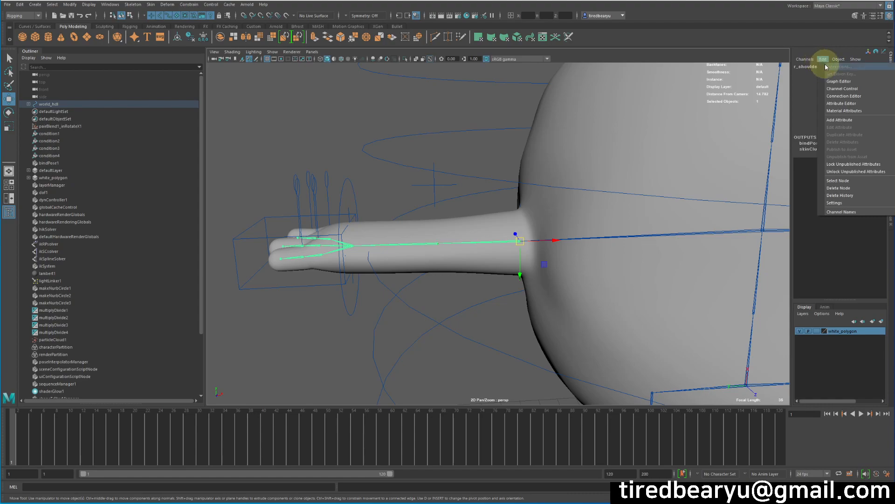
left_click(486, 144)
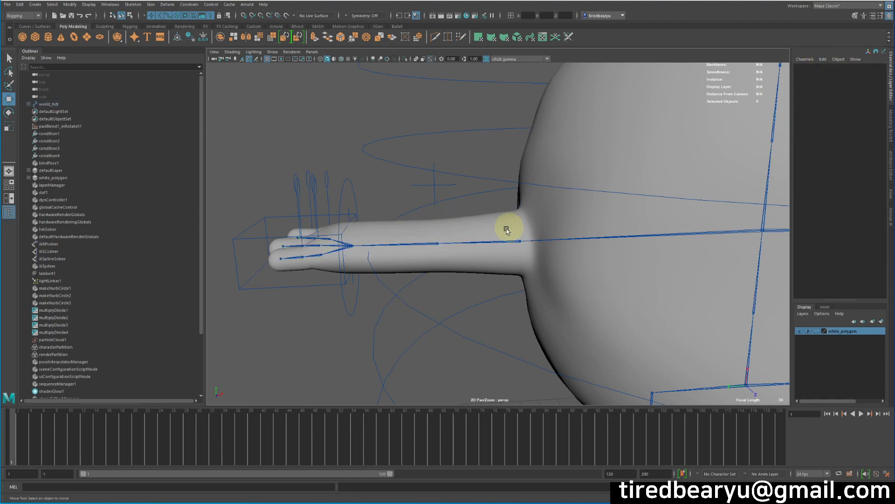
left_click(519, 240)
left_click(820, 107)
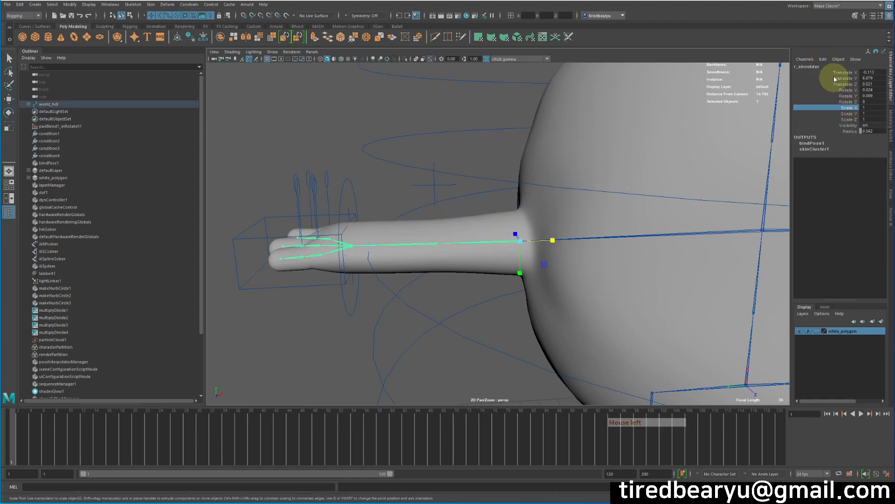
left_click(823, 60)
left_click(834, 69)
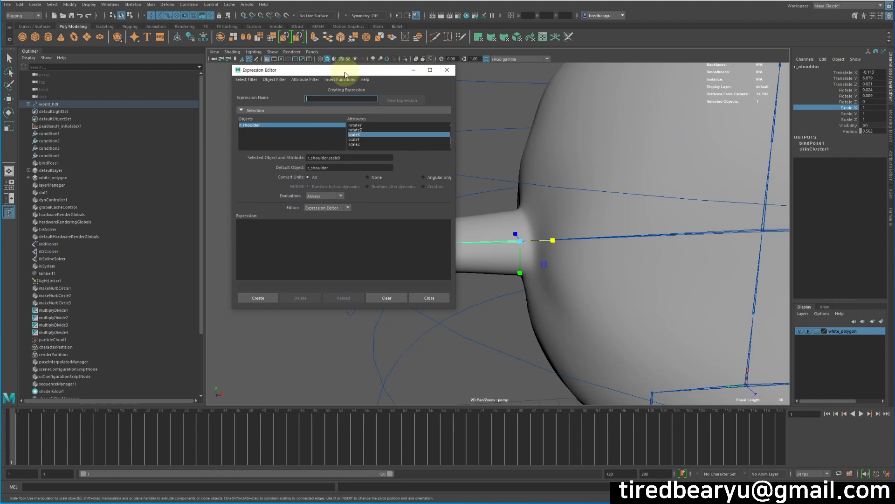
Step: Create the expression r_shoulder.scaleX=1; for the shoulder joint
left_click_drag(345, 70, 544, 63)
left_click_drag(541, 149, 456, 147)
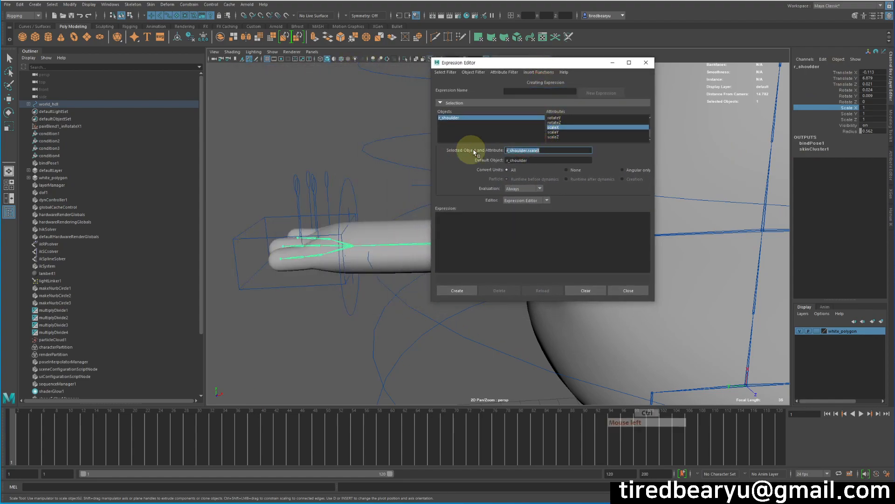
key("ctrl+c")
left_click(501, 230)
key("ctrl+v")
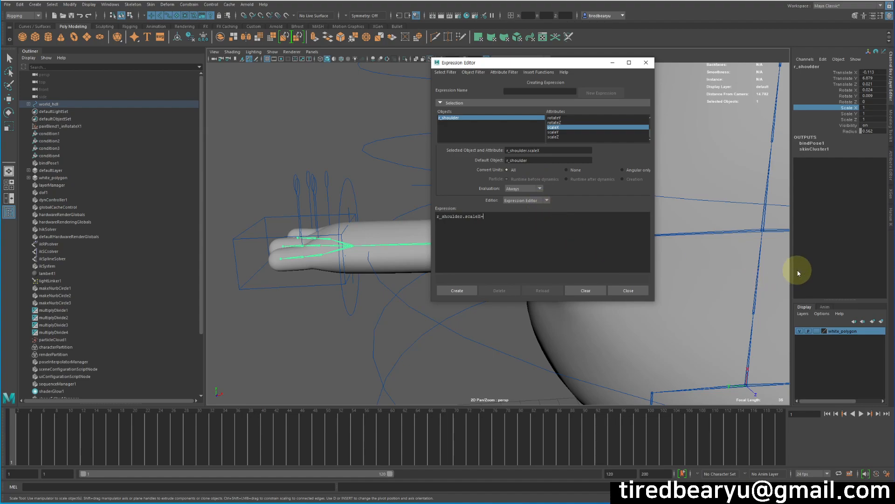
type("=1;")
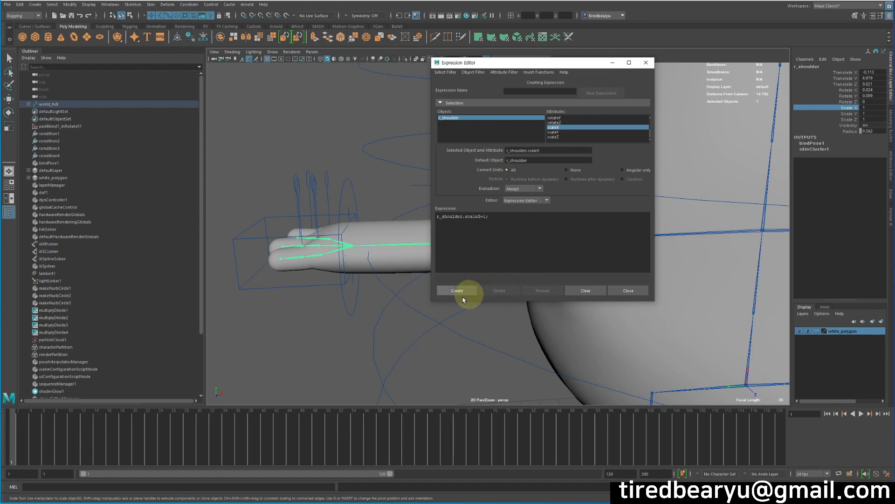
left_click(458, 292)
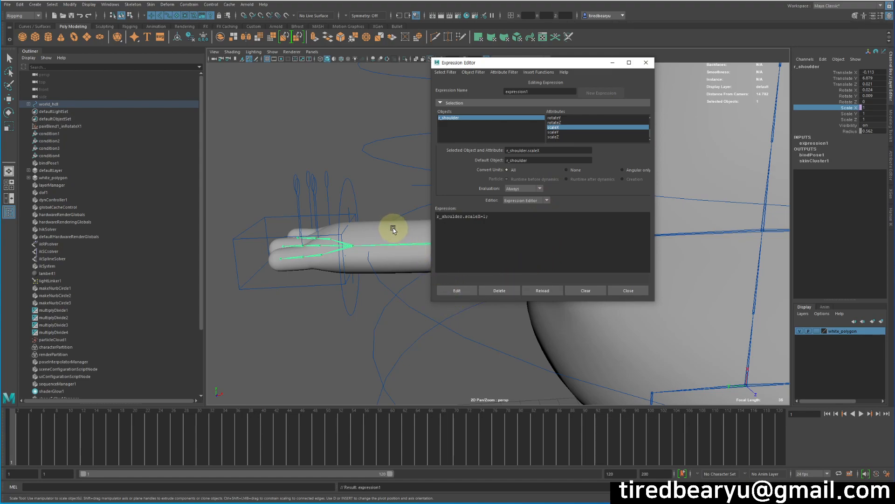
Step: Select the right elbow joint and copy its name, r_elbow
left_click(400, 245)
double_click(803, 66)
key("ctrl+c")
key("ctrl+c")
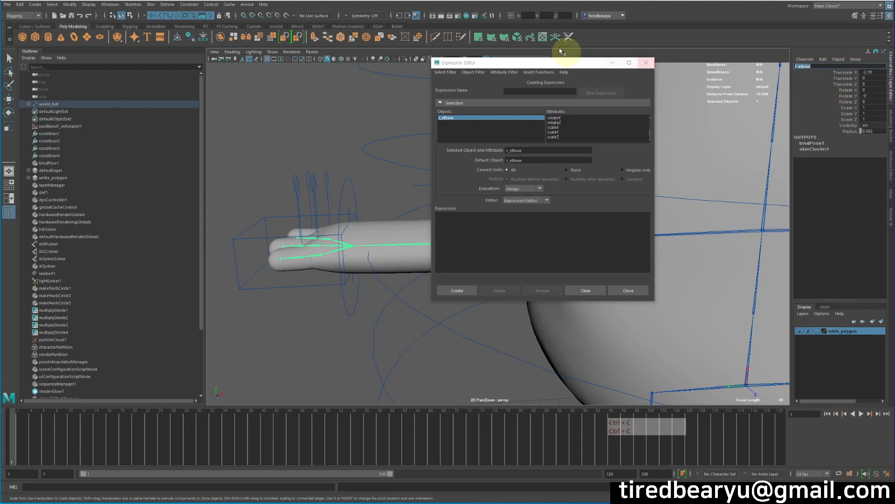
Step: List the scene's expressions by expression name and open expression1 for editing
left_click(445, 72)
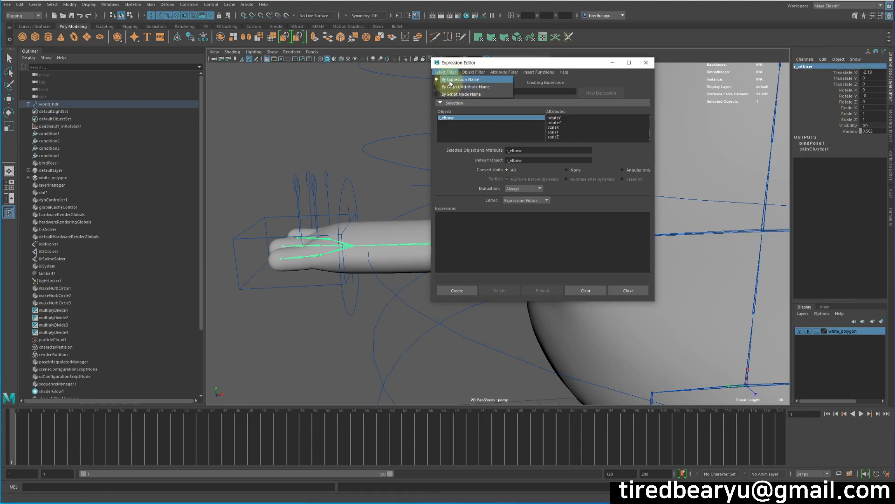
left_click(452, 81)
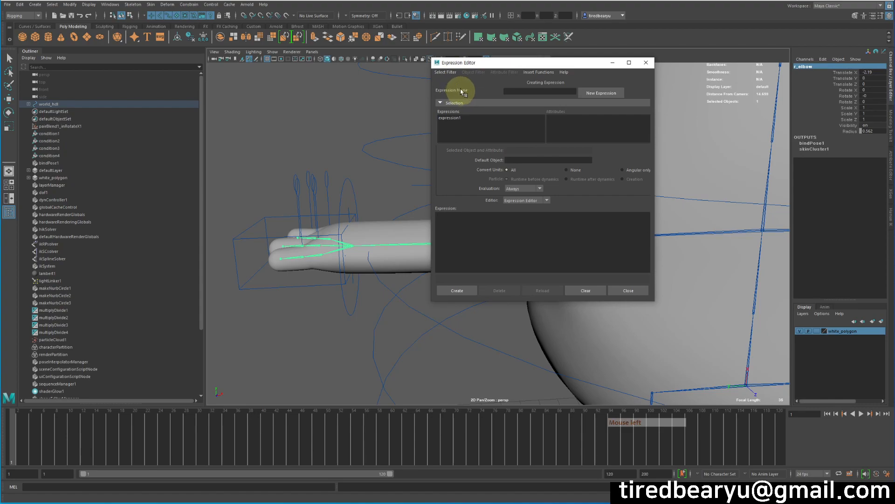
left_click(459, 118)
left_click(464, 120)
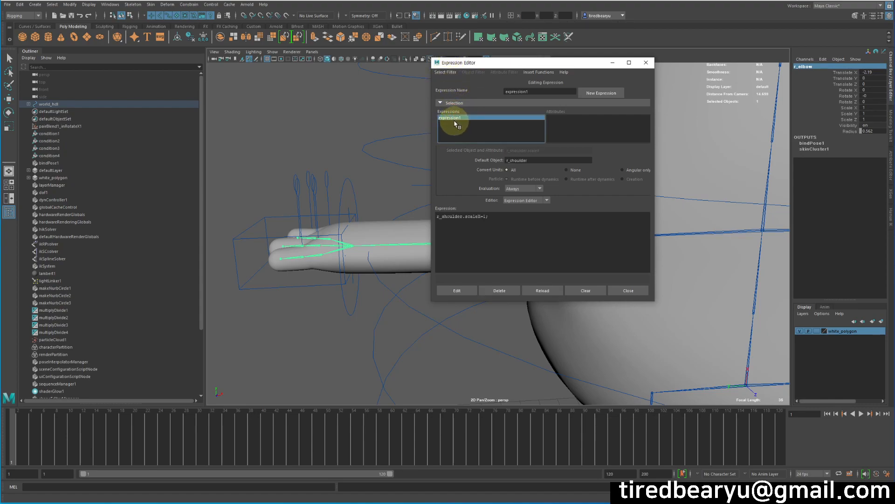
Step: Add a second line r_elbow.sx=1; to expression1 and apply the edit
left_click(516, 234)
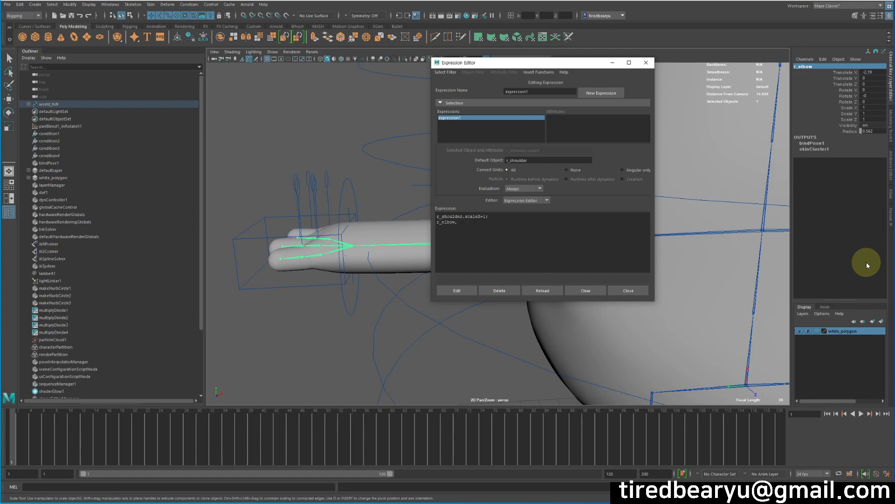
type(".sx=")
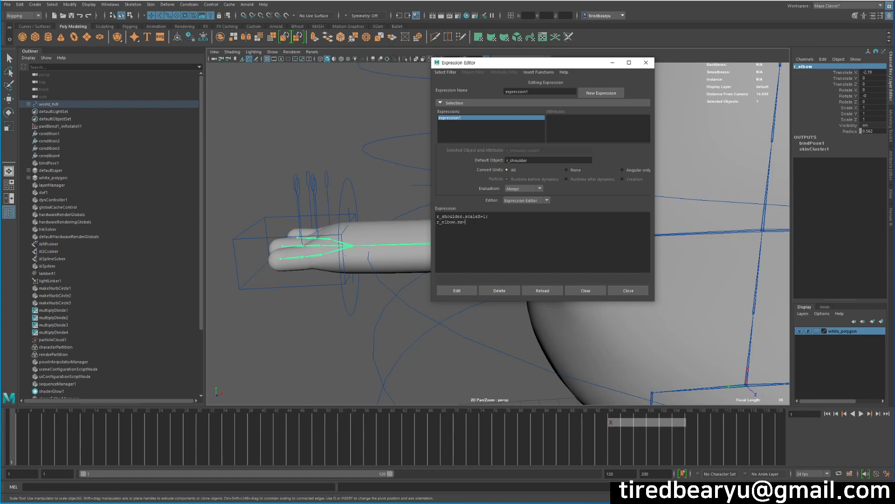
type("1;")
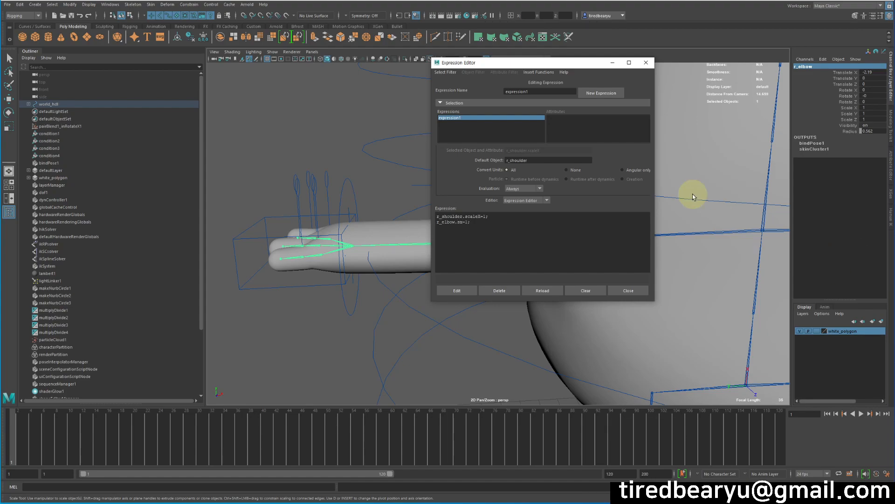
left_click(458, 292)
left_click(463, 289)
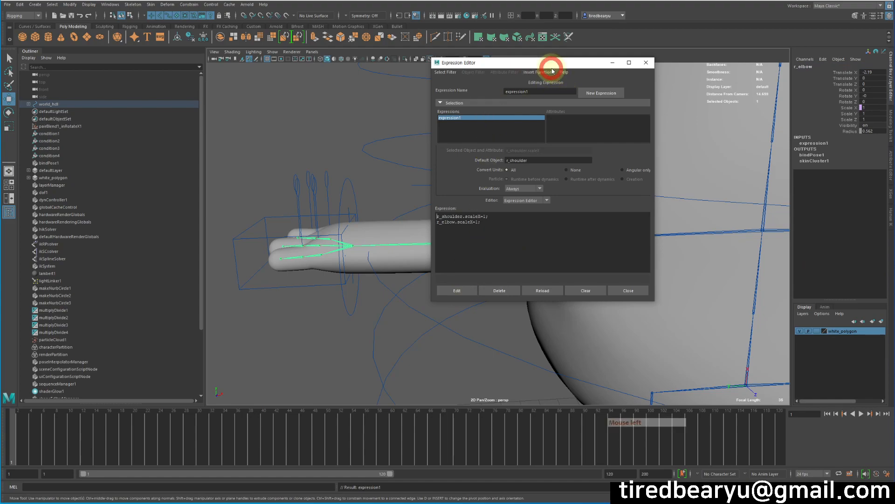
Step: Select the right arm's control curve and copy its name, r_arm_ctr, keeping the Expression Editor open beside the arm
left_click_drag(550, 62, 659, 105)
left_click_drag(386, 286, 316, 294, "alt")
left_click(348, 296)
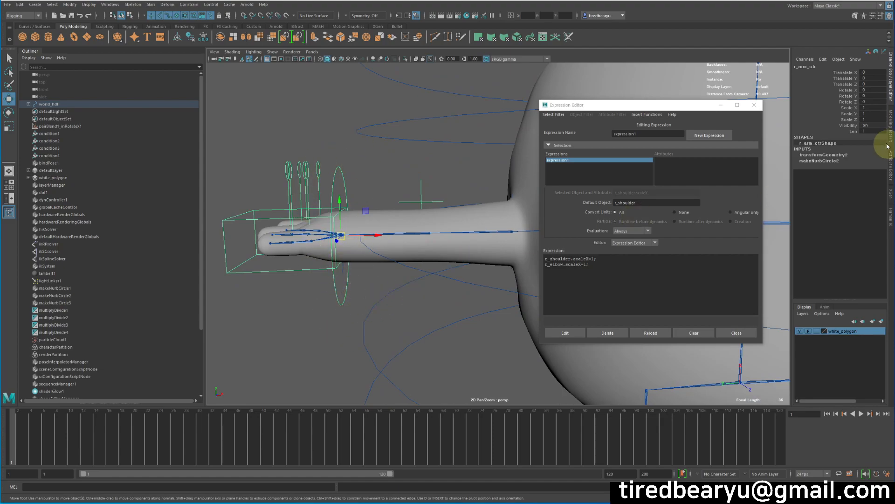
left_click(853, 131)
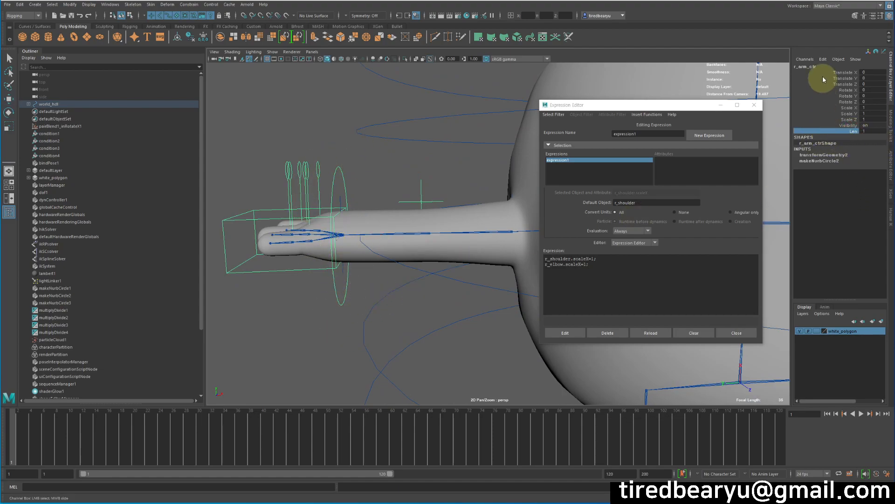
left_click(798, 69)
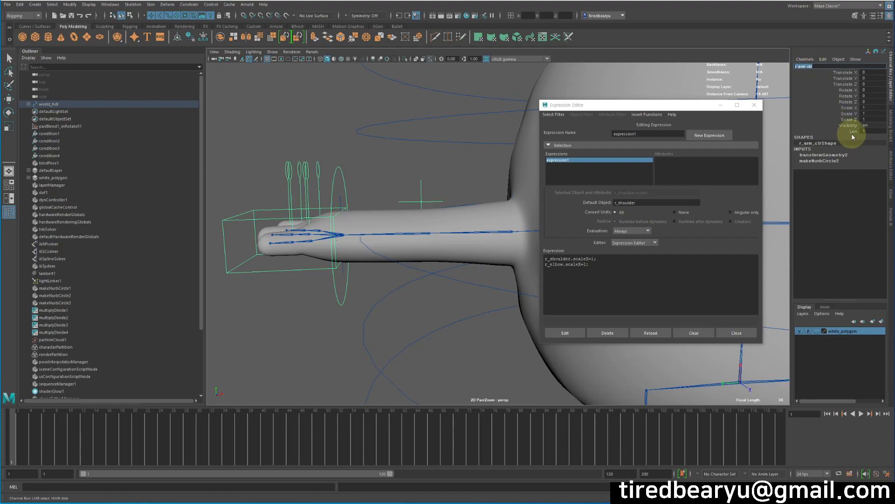
left_click_drag(592, 258, 588, 260)
key("ctrl+c")
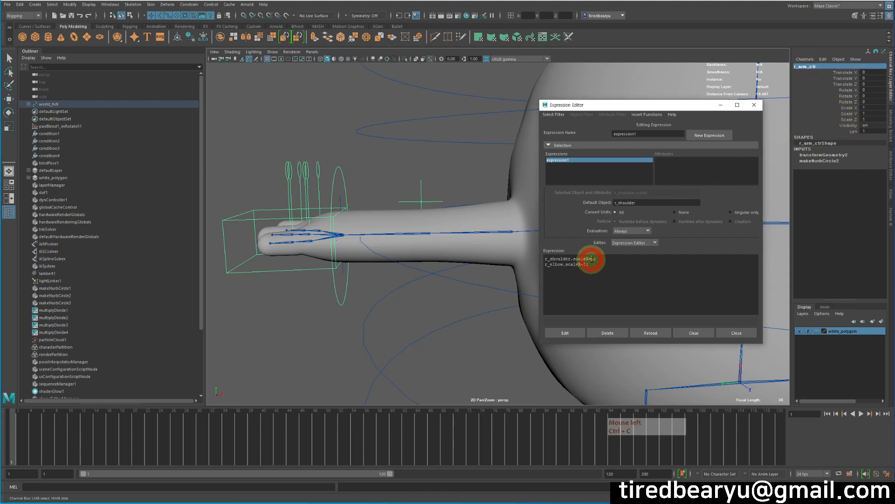
Step: Replace the shoulder's constant in expression1 so the line reads r_shoulder.scaleX=r_arm_ctr.len;
key("ctrl+v")
key("Delete")
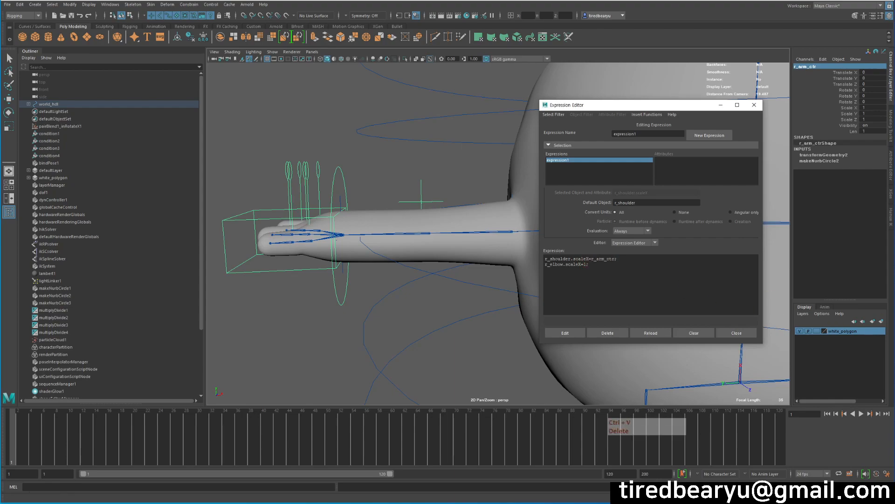
type(".l")
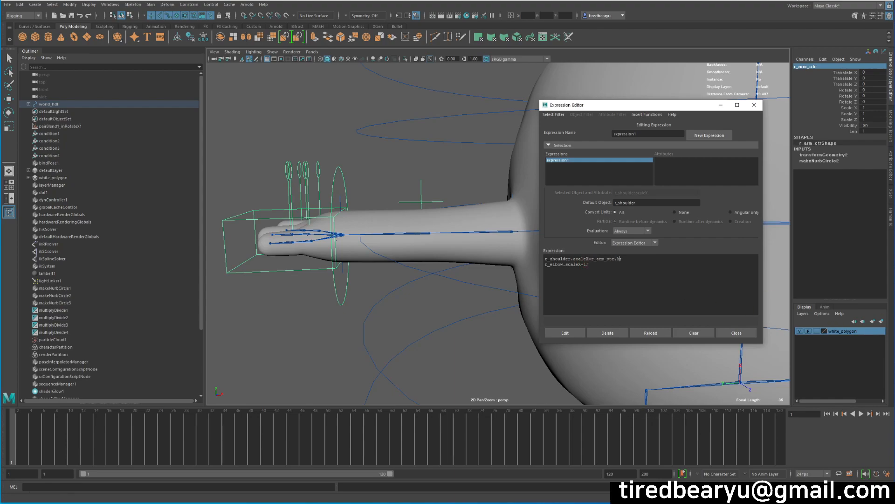
type("keb")
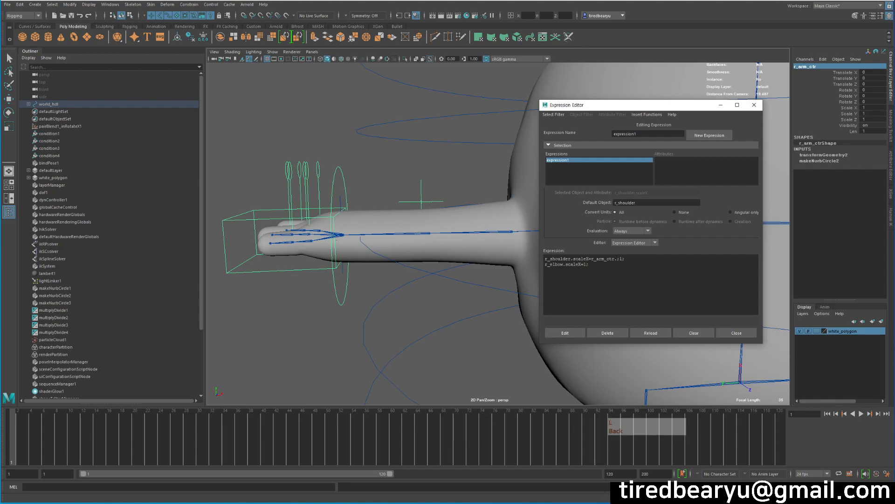
type("len")
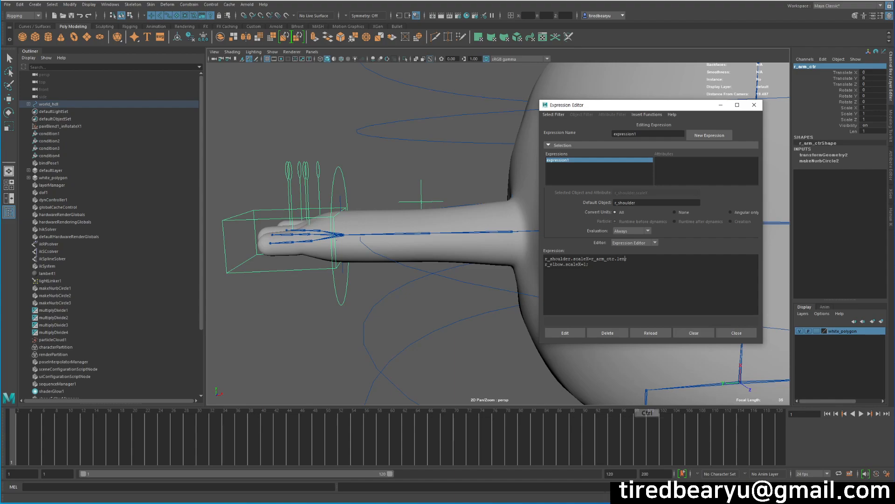
Step: Reuse r_arm_ctr.len as the r_elbow.scaleX value, apply the edited expression and close the Expression Editor
left_click(591, 259, "shift")
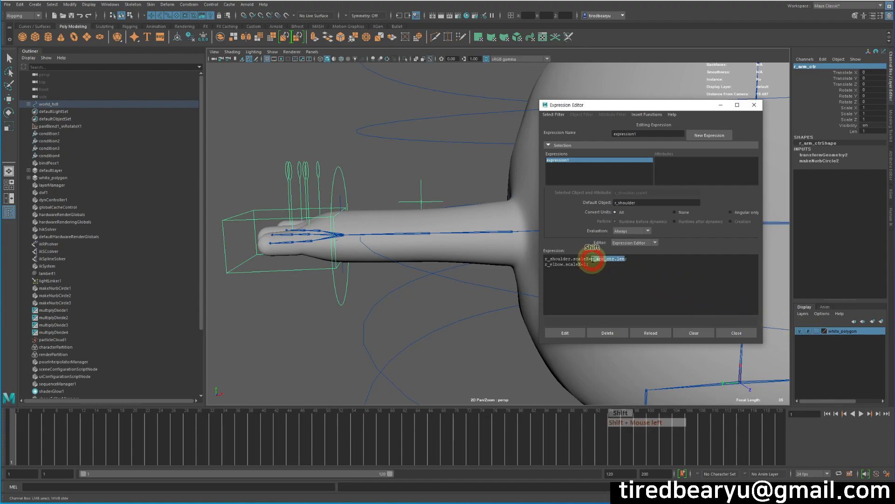
key("ctrl+c")
left_click(584, 265)
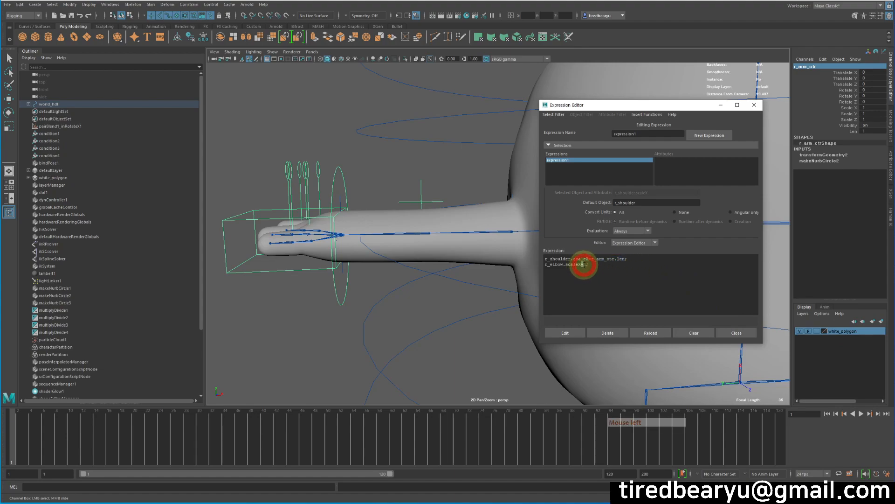
key("ctrl+v")
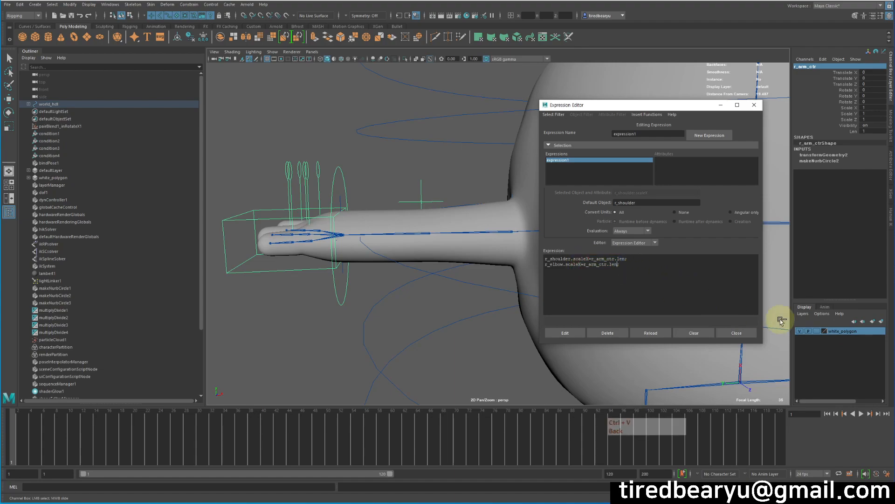
left_click(563, 333)
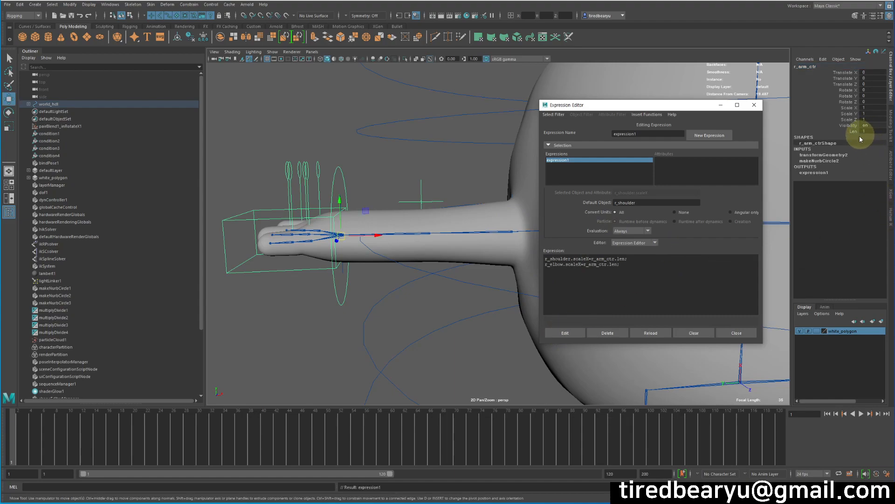
left_click_drag(639, 260, 626, 260)
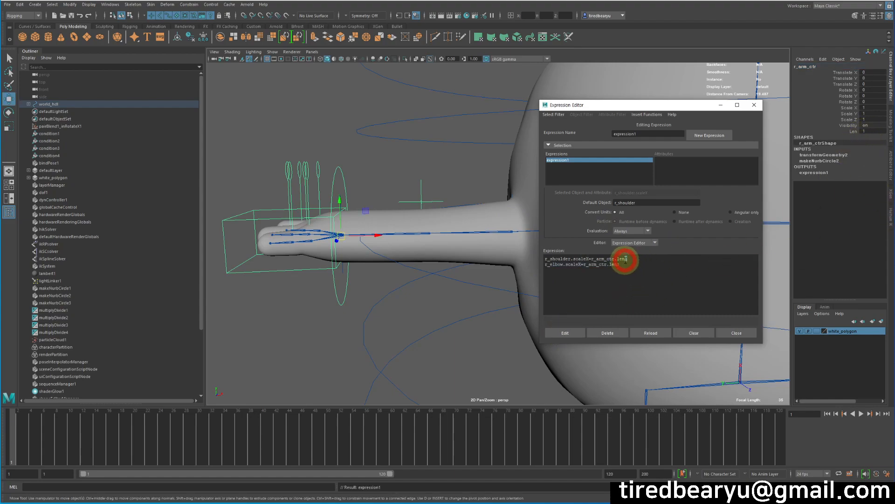
left_click(736, 333)
Step: Test the right arm's stretch by varying the Len channel of r_arm_ctr
left_click_drag(527, 280, 455, 181, "alt")
right_click_drag(455, 180, 448, 182, "alt")
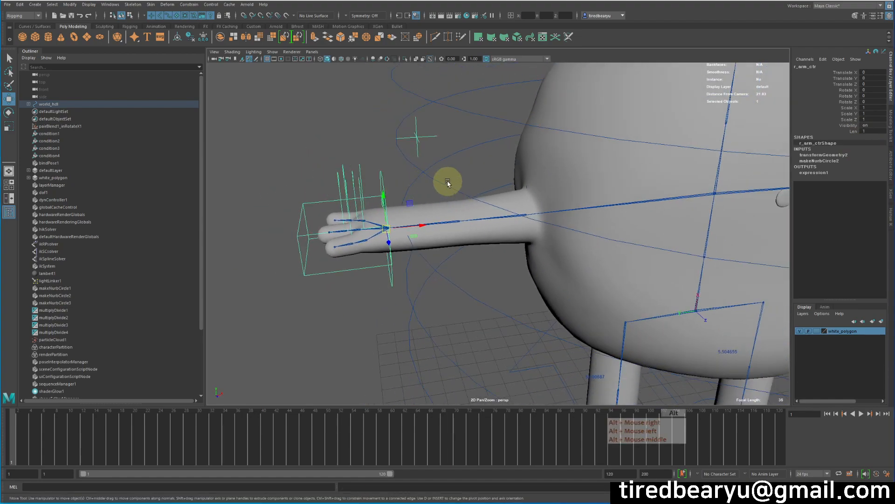
left_click_drag(448, 182, 434, 176, "alt")
key("q")
left_click(386, 269)
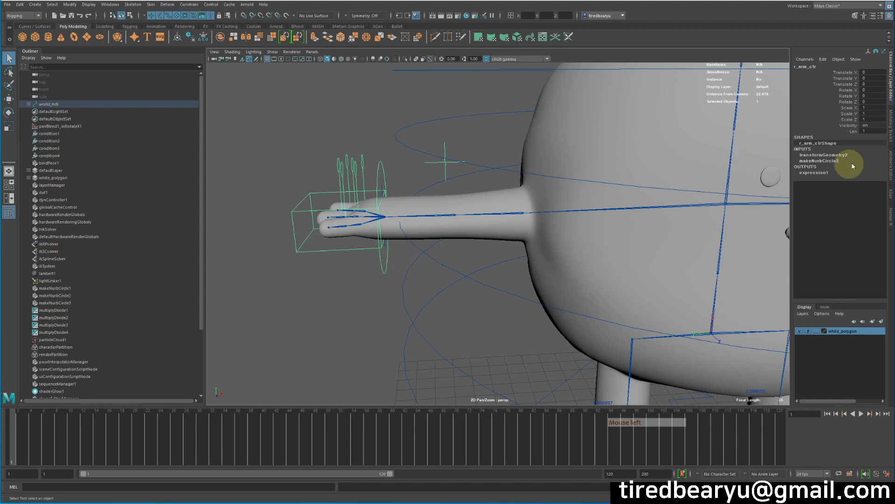
left_click(845, 132)
middle_click_drag(506, 130, 406, 194)
right_click_drag(405, 194, 362, 194, "alt")
left_click_drag(362, 194, 522, 181, "alt")
middle_click_drag(522, 181, 520, 185)
Step: Pose r_arm_ctr in front of the body at about X 11.4, Y -2.3, Z 6.0, rotated about 105.5 in Y
left_click_drag(454, 257, 456, 280, "alt")
key("w")
middle_click_drag(456, 280, 575, 343)
key("e")
left_click_drag(527, 307, 625, 245)
key("w")
middle_click_drag(626, 245, 750, 256)
left_click_drag(751, 256, 682, 288, "alt")
key("e")
key("w")
left_click_drag(639, 328, 696, 298, "alt")
middle_click_drag(699, 297, 740, 289)
left_click_drag(740, 289, 690, 298, "alt")
Step: Lengthen the posed right arm by setting Len on r_arm_ctr to 2.4
left_click(851, 132)
middle_click_drag(695, 148, 616, 162)
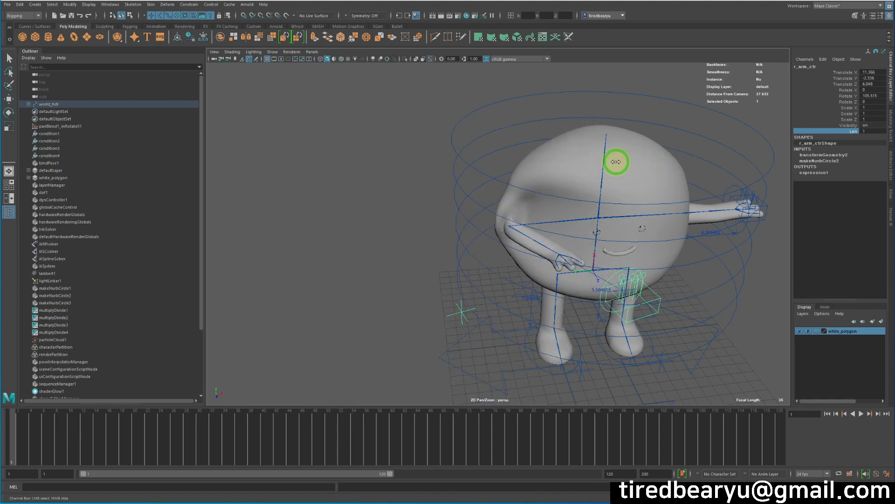
key("z")
middle_click_drag(673, 254, 583, 238, "alt")
left_click_drag(583, 239, 536, 234, "alt")
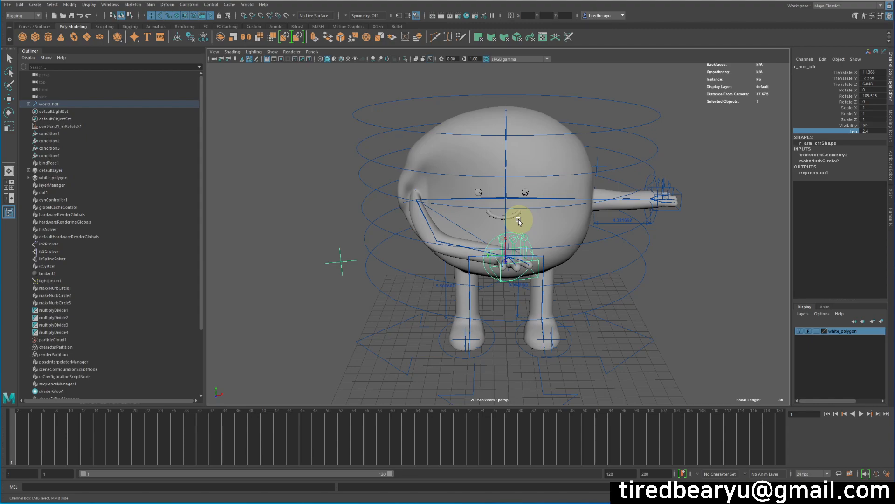
right_click_drag(450, 234, 508, 235, "alt")
left_click_drag(509, 236, 566, 238, "alt")
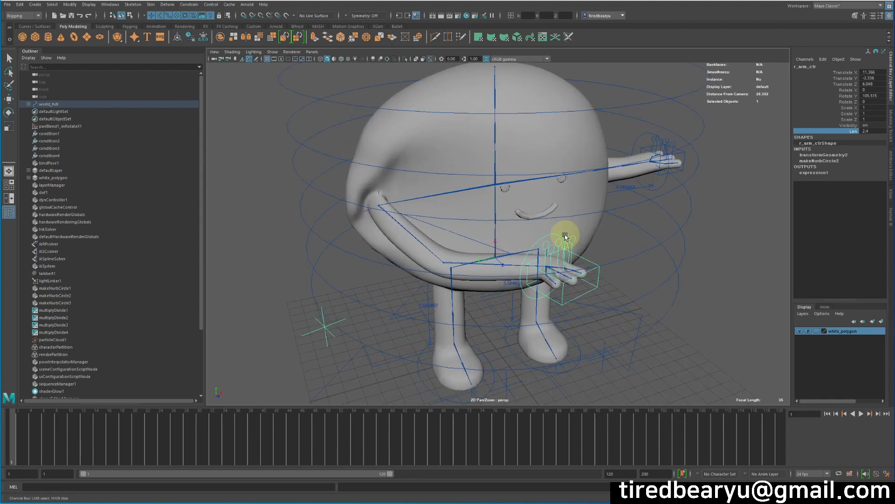
mouse_move(620, 141)
middle_mouse_down()
mouse_move(593, 141)
mouse_move(626, 146)
middle_mouse_up()
key("ctrl+z")
Step: Select the distance dimension that measures the left arm
middle_click_drag(599, 203, 521, 217, "alt")
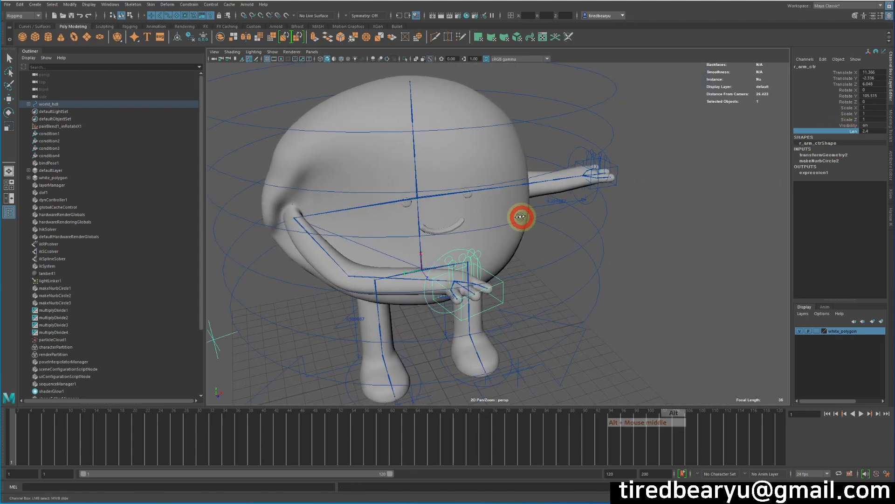
left_click_drag(521, 217, 480, 205, "alt")
right_click_drag(559, 215, 625, 224, "alt")
middle_click_drag(653, 218, 652, 248, "alt")
right_click_drag(651, 247, 609, 219, "alt")
left_click_drag(608, 219, 627, 205, "alt")
middle_click_drag(628, 205, 664, 204, "alt")
left_click_drag(614, 181, 574, 187, "alt")
left_click_drag(593, 238, 583, 233, "alt")
right_click_drag(583, 234, 663, 237, "alt")
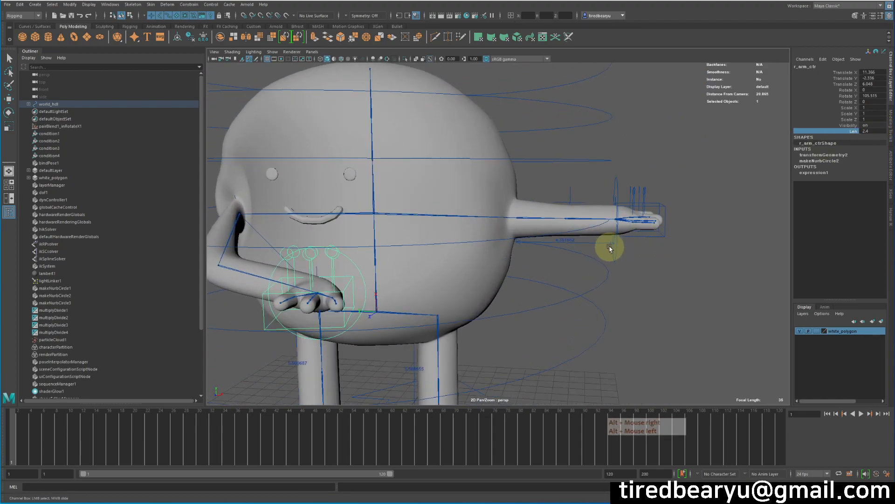
left_click(600, 246)
Step: Examine the left arm's distance measurement and joint chain from several angles
left_click_drag(622, 253, 595, 247, "alt")
right_click_drag(595, 247, 634, 235, "alt")
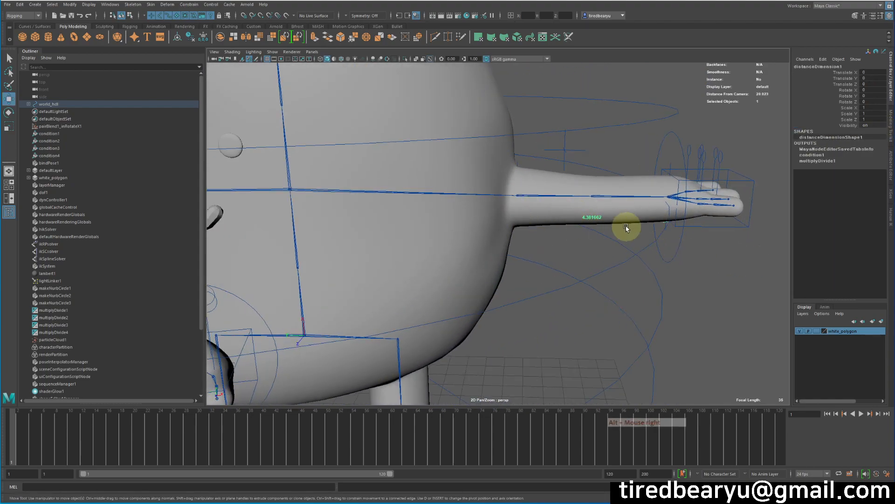
left_click_drag(626, 227, 612, 227, "alt")
right_click_drag(653, 212, 637, 227, "alt")
left_click_drag(637, 229, 598, 215, "alt")
right_click_drag(599, 215, 649, 229, "alt")
left_click_drag(649, 230, 649, 206, "alt")
right_click_drag(649, 206, 678, 193, "alt")
left_click_drag(677, 193, 627, 173, "alt")
right_click_drag(627, 174, 667, 173, "alt")
left_click_drag(667, 173, 656, 174, "alt")
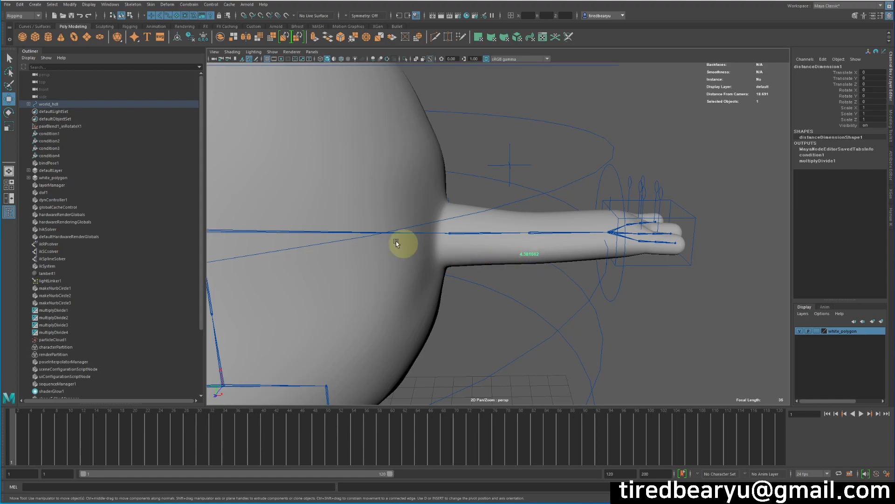
Step: Open the attributes of the condition1 node and set its Operation to Greater Than
left_click(62, 134)
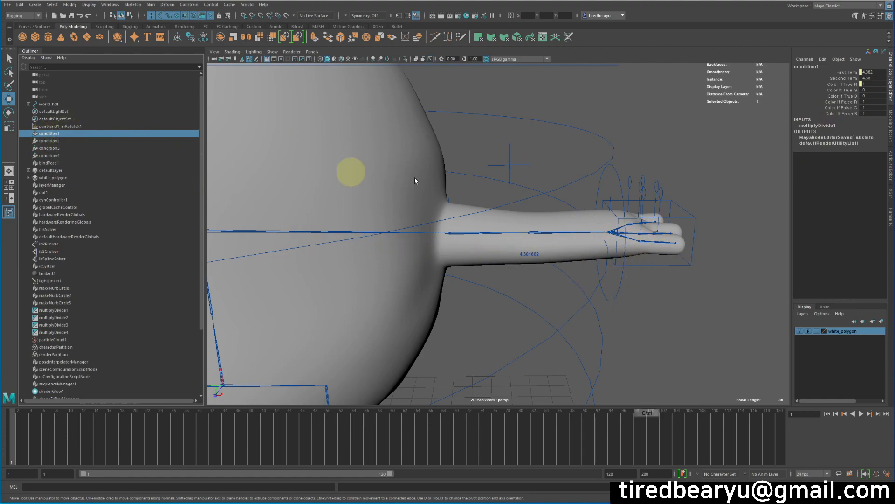
key("ctrl+a")
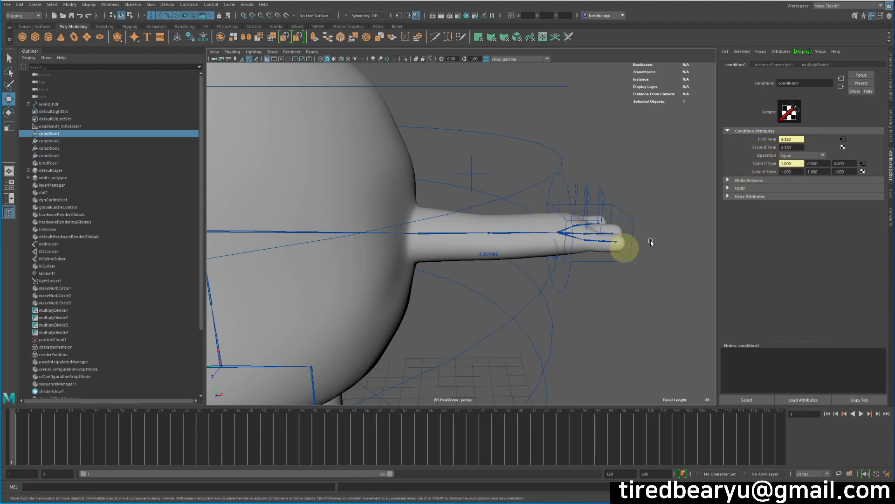
left_click(798, 156)
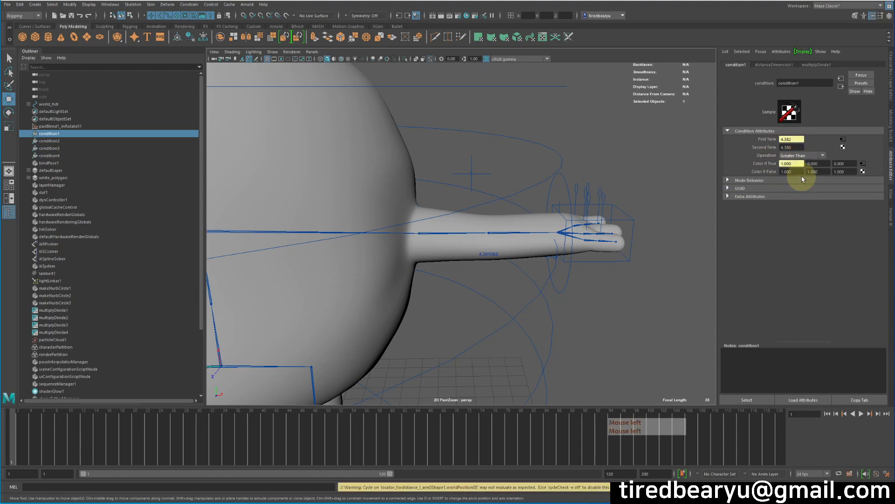
left_click(795, 169)
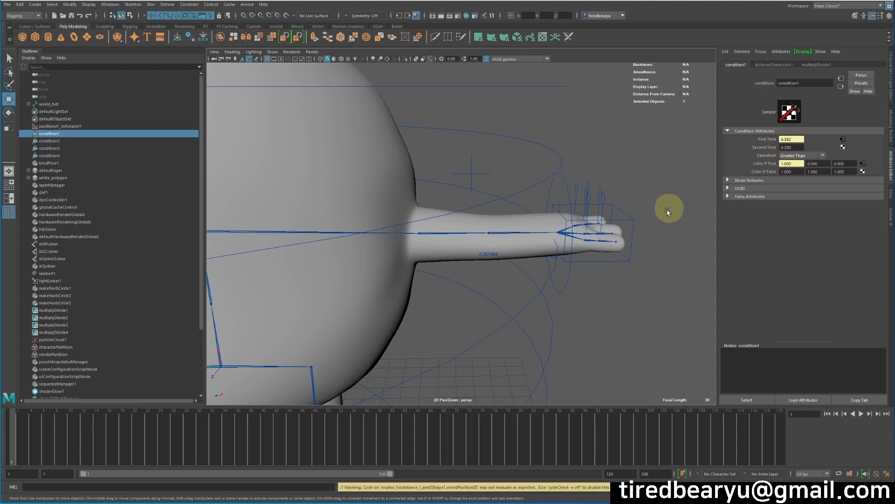
Step: Test the left arm's stretch by moving l_arm_ctr outward, and undo the move
left_click(563, 281)
key("w")
middle_click_drag(617, 290, 674, 279)
key("z")
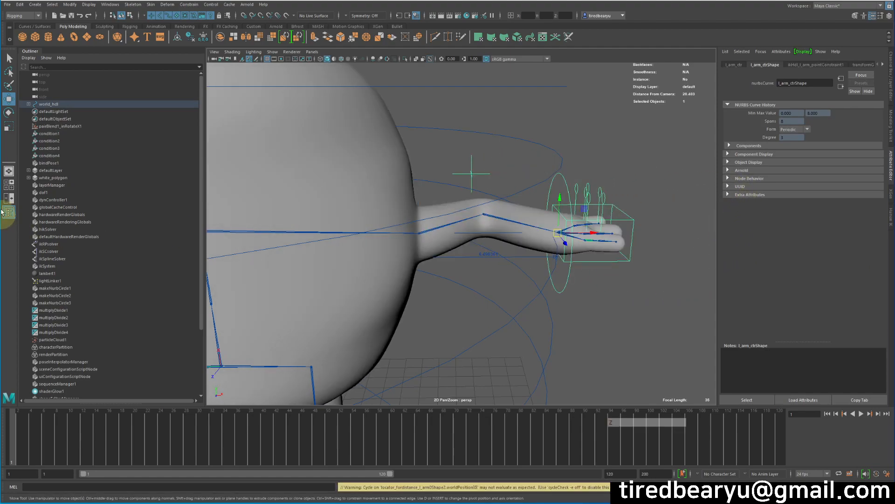
Step: Set the condition1 node's Operation to Equal and check the left arm with l_arm_ctr
left_click(55, 134)
left_click(797, 156)
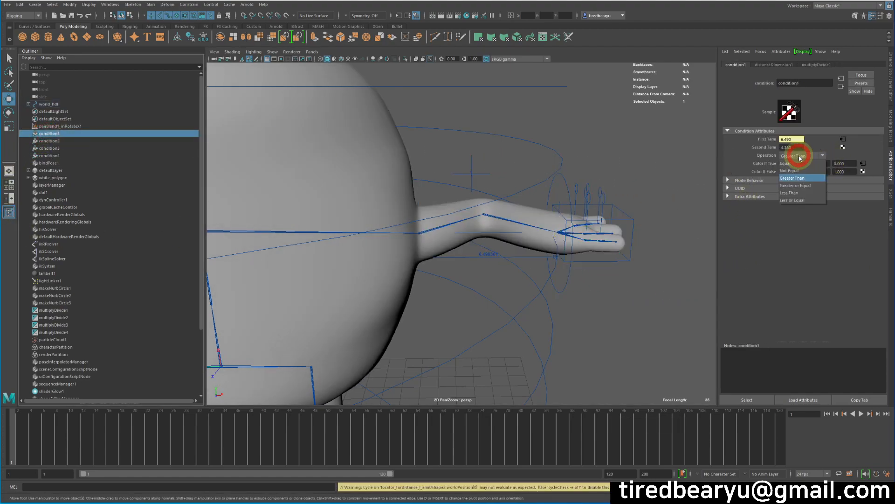
left_click(799, 163)
left_click(567, 278)
mouse_move(579, 296)
middle_mouse_down()
mouse_move(705, 295)
mouse_move(529, 298)
mouse_move(643, 302)
mouse_move(572, 298)
middle_mouse_up()
Step: Examine the condition1 node's terms, colour values and available Operation options
left_click(66, 134)
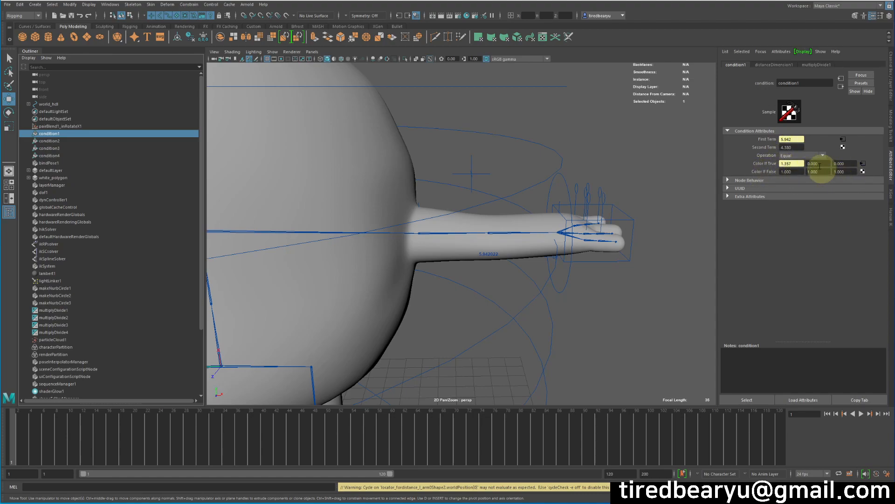
left_click(796, 156)
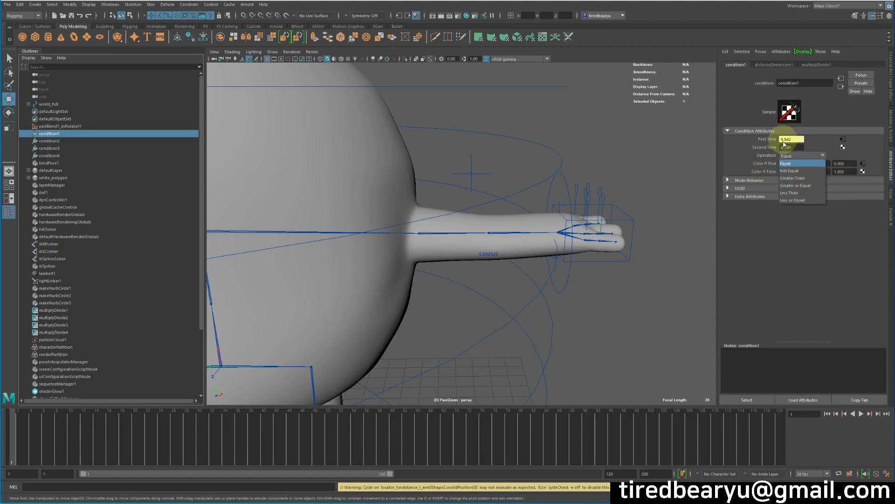
left_click(787, 144)
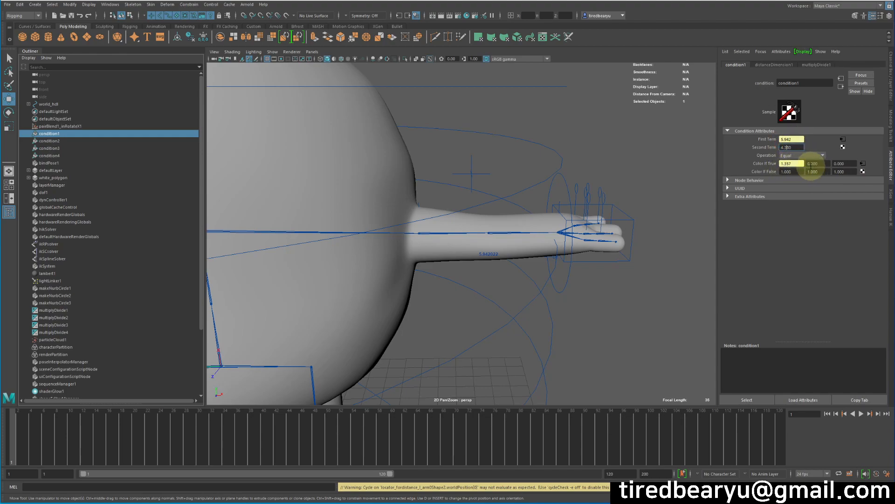
left_click(790, 156)
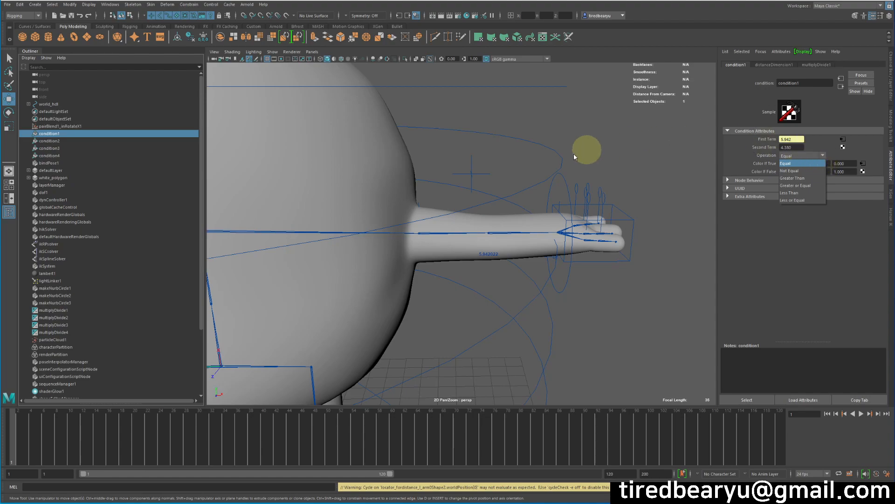
right_click_drag(574, 162, 484, 165, "alt")
mouse_move(586, 164)
middle_mouse_down("alt")
mouse_move(577, 167)
mouse_move(600, 168)
middle_mouse_up("alt")
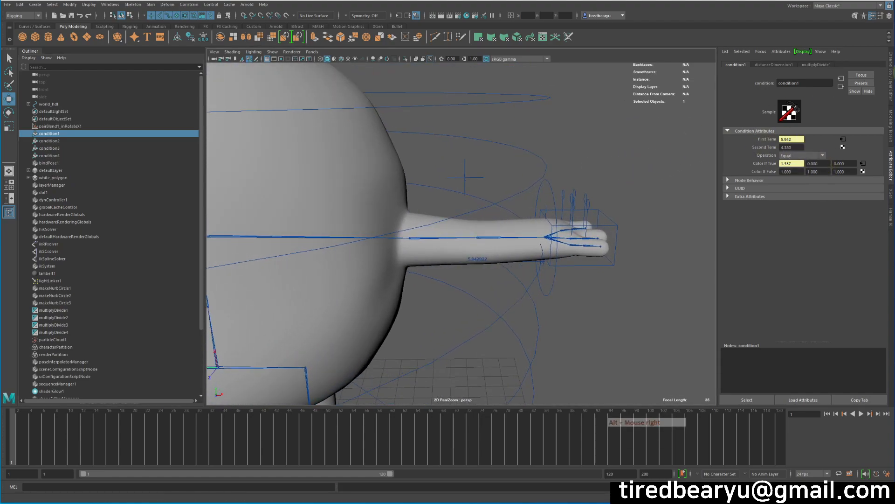
Step: Add a keyable Boolean attribute named st to l_arm_ctr
left_click(891, 79)
left_click(631, 180)
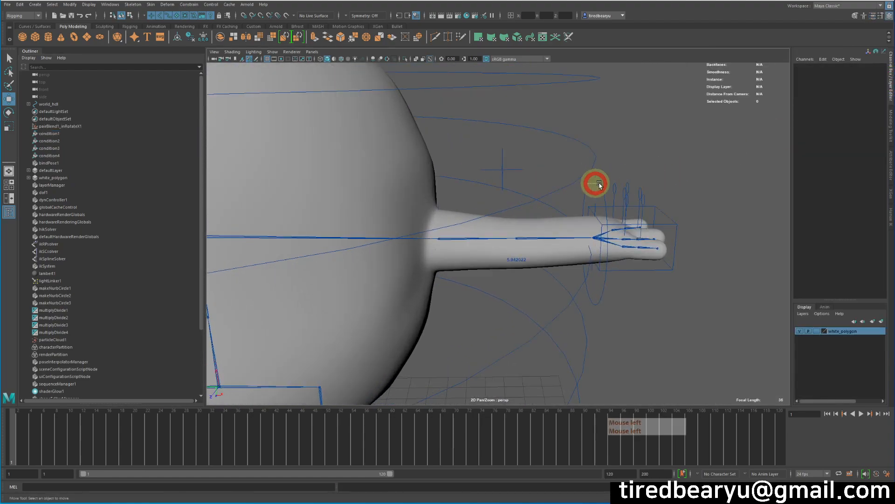
left_click(592, 184)
left_click(822, 59)
left_click(855, 119)
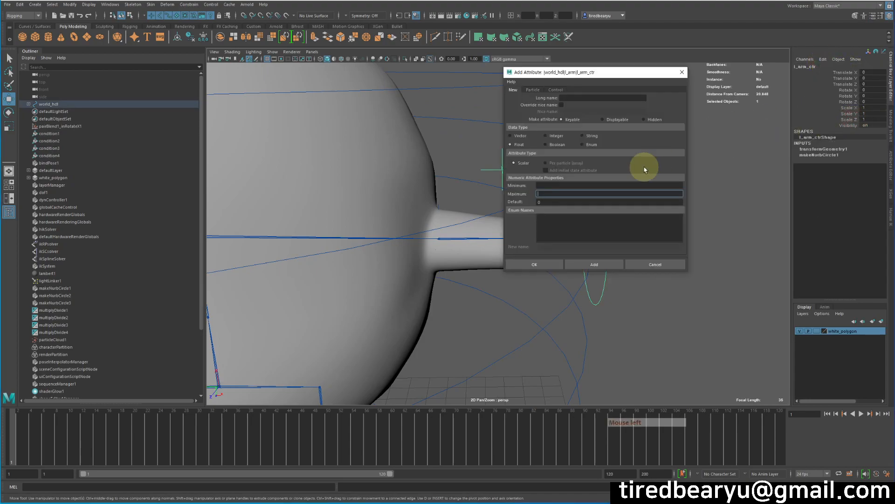
type("s")
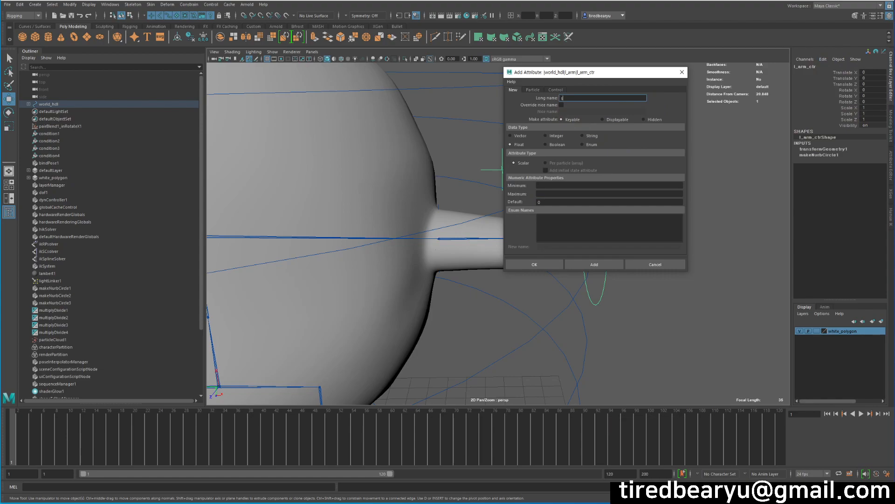
type("t")
left_click(556, 144)
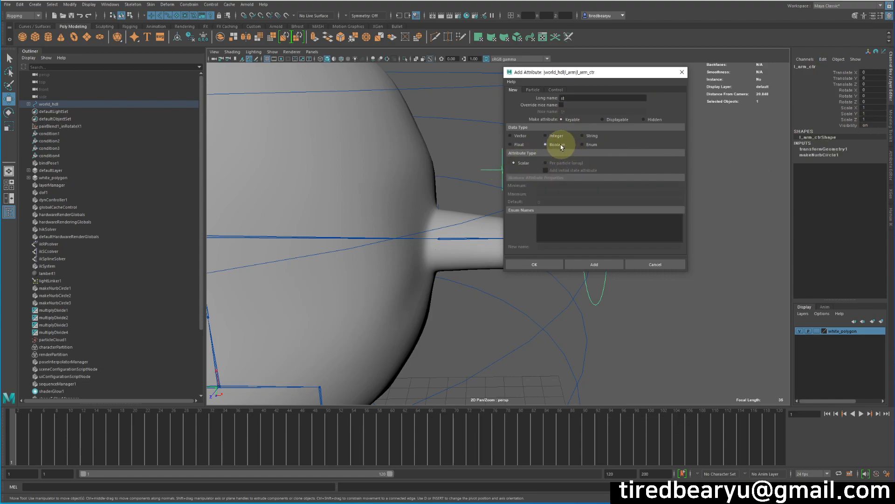
left_click(594, 265)
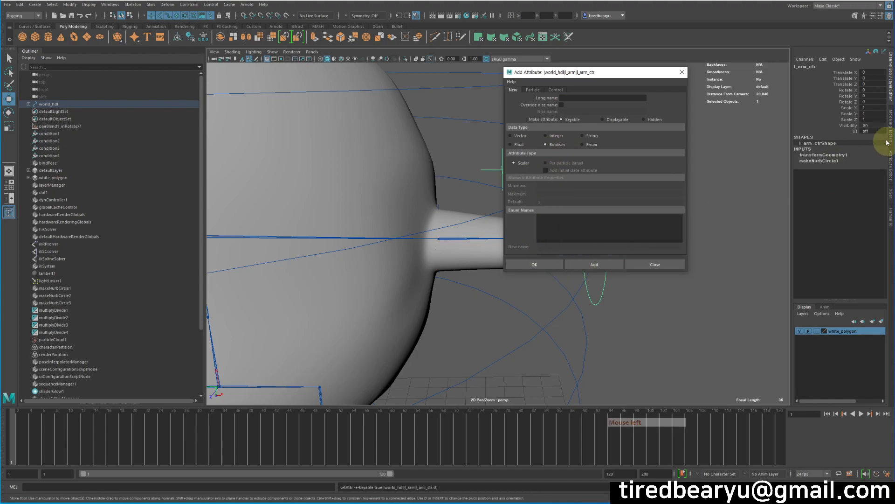
Step: Switch the St attribute of l_arm_ctr on
left_click(856, 131)
mouse_move(783, 174)
middle_mouse_down()
mouse_move(685, 166)
mouse_move(784, 150)
mouse_move(685, 156)
middle_mouse_up()
left_click(842, 132)
mouse_move(842, 132)
middle_mouse_down()
mouse_move(675, 142)
mouse_move(768, 134)
middle_mouse_up()
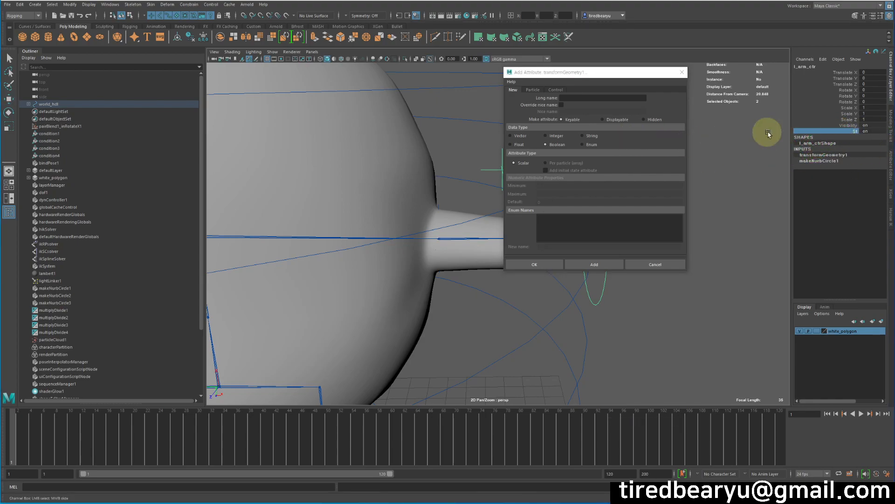
Step: Add a keyable Float attribute named len to l_arm_ctr with a default of 0, and finish adding attributes
left_click(585, 98)
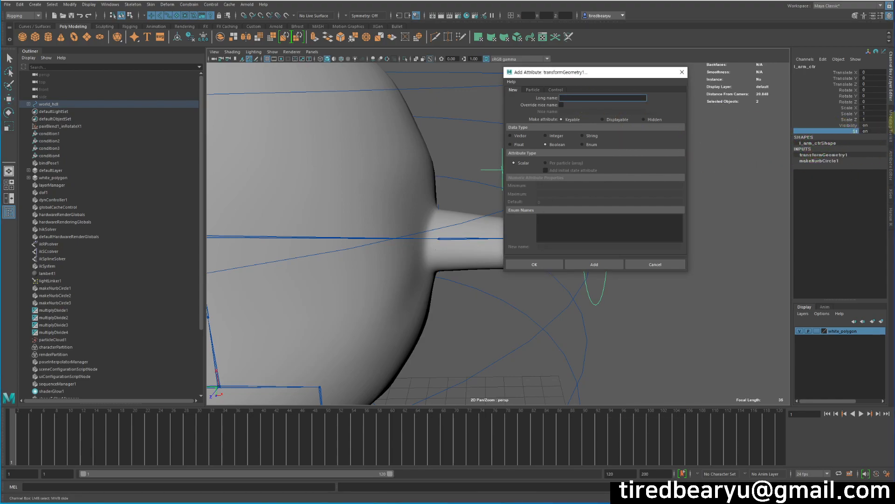
type("len")
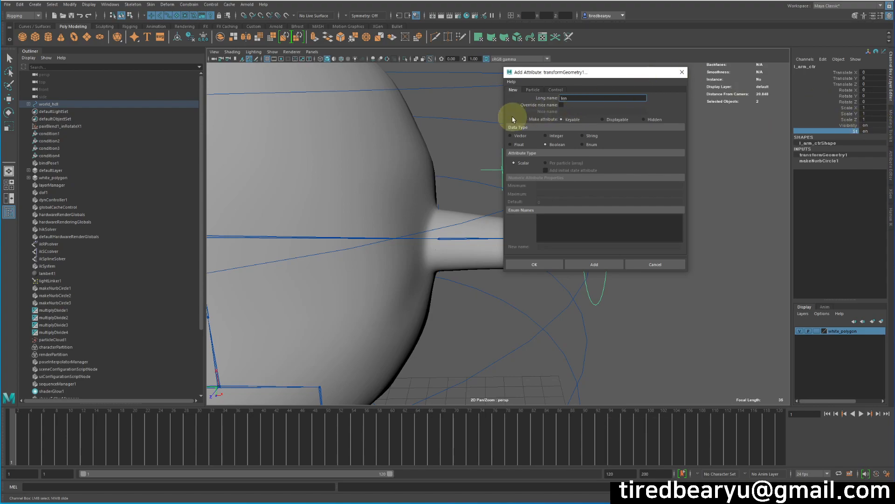
left_click(518, 143)
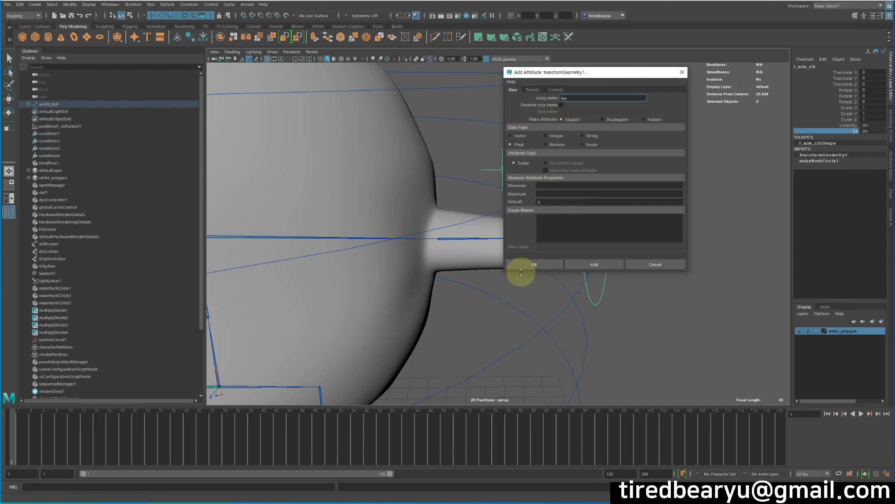
left_click(592, 264)
left_click(658, 263)
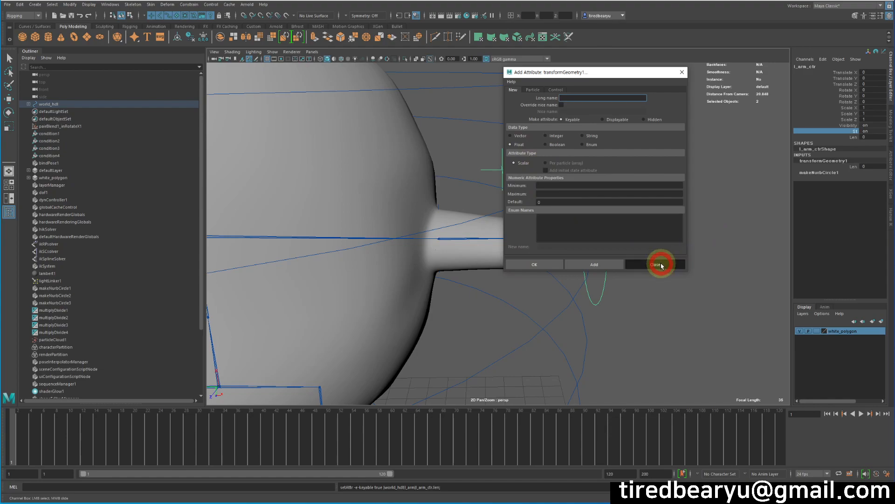
Step: Test the St attribute of l_arm_ctr by toggling it off and back on
middle_click_drag(662, 261, 759, 215, "alt")
left_click_drag(759, 215, 698, 180, "alt")
middle_click_drag(698, 180, 681, 176, "alt")
left_click_drag(658, 139, 608, 143, "alt")
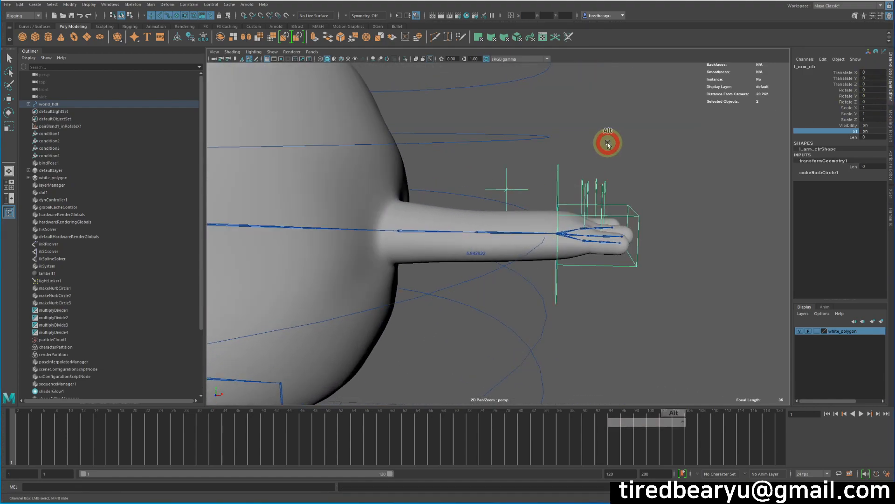
right_click_drag(608, 143, 673, 151, "alt")
middle_click_drag(673, 150, 692, 153, "alt")
left_click_drag(691, 152, 659, 160, "alt")
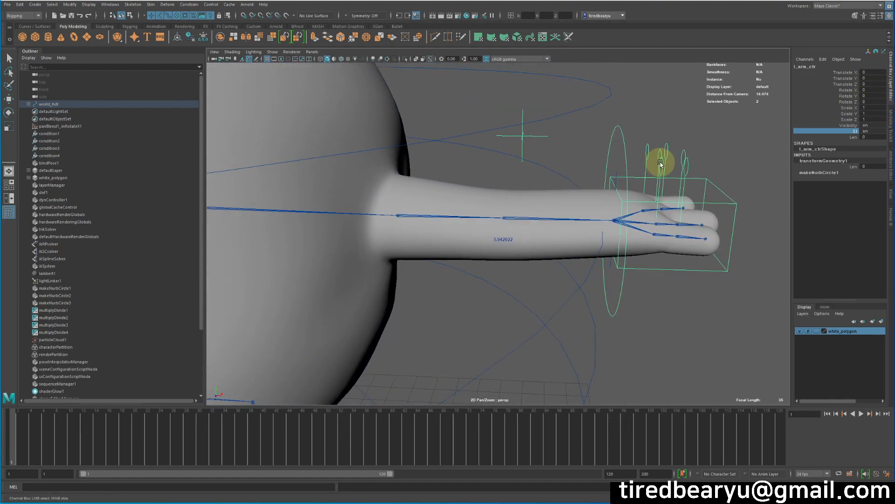
middle_click_drag(852, 134, 652, 144)
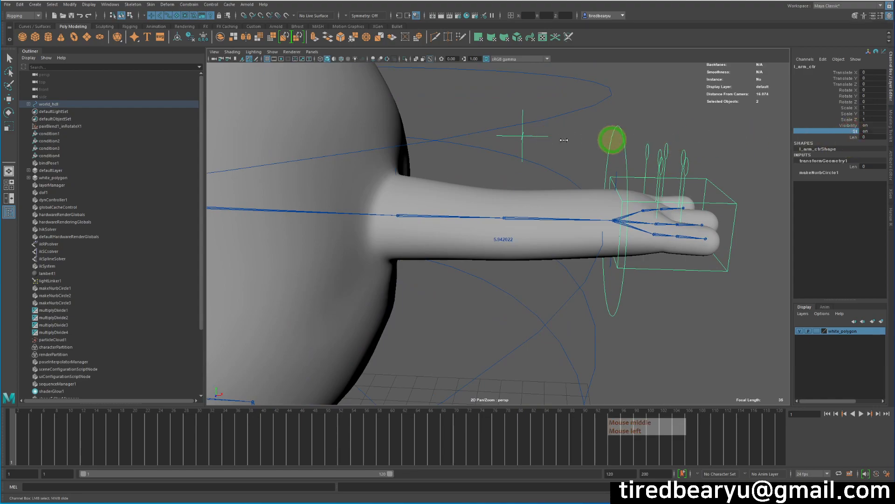
middle_click_drag(555, 138, 772, 143)
right_click_drag(524, 208, 478, 206, "alt")
Step: Open the condition1 node's attributes and start a new expression for its Operation
left_click(99, 135)
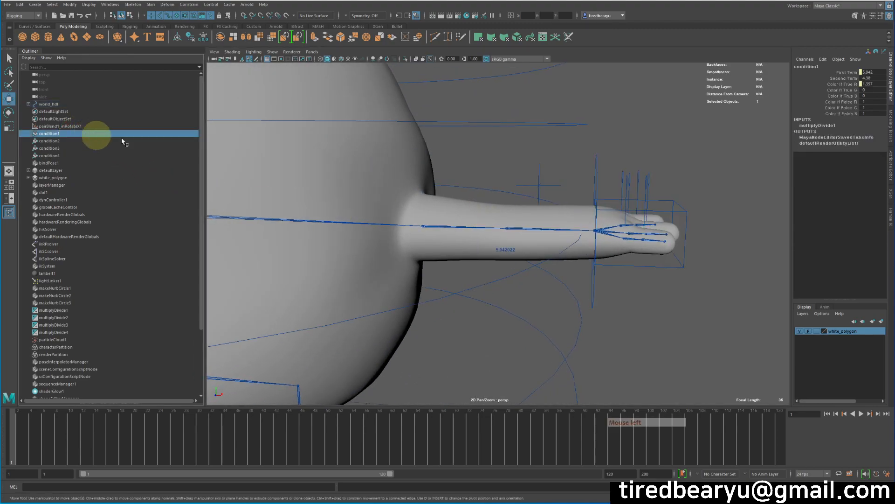
key("ctrl+a")
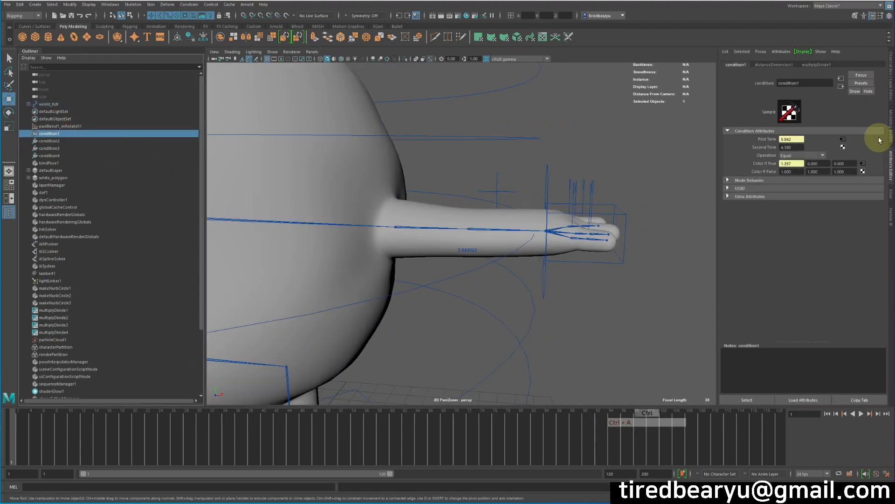
left_click(758, 153)
left_click(770, 157)
right_click(771, 157)
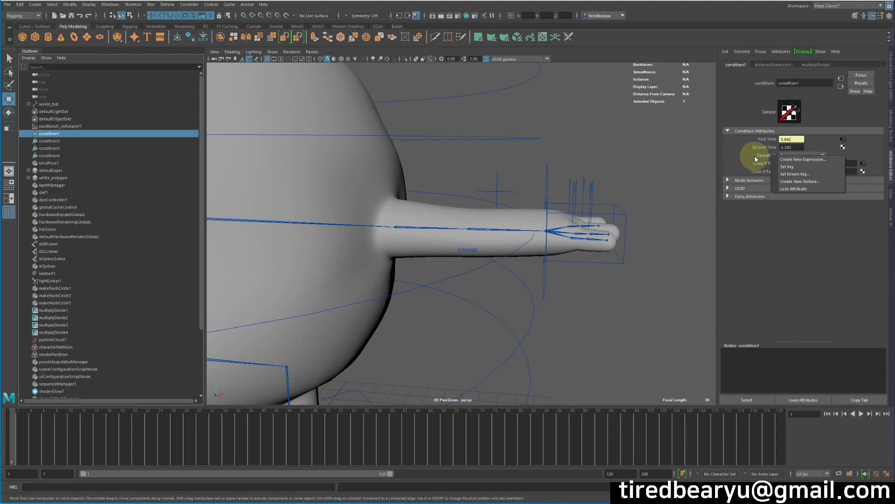
left_click(792, 160)
left_click(650, 106)
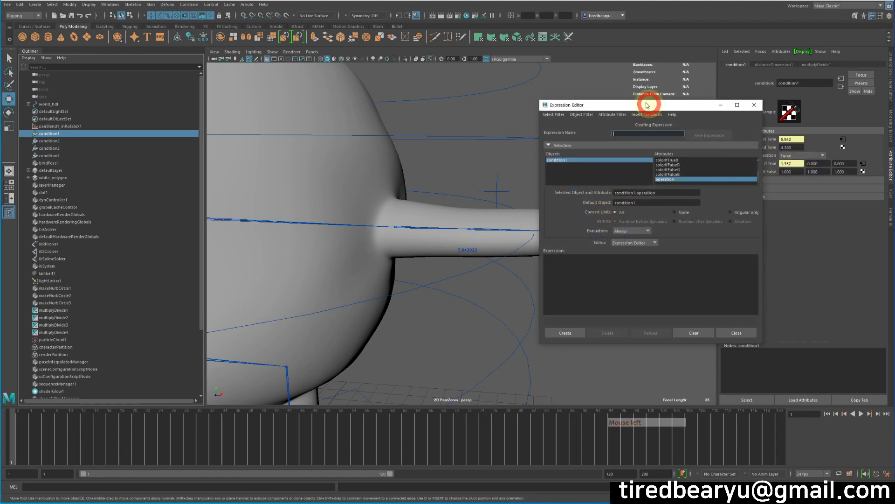
left_click_drag(650, 106, 610, 86)
Step: Copy the attribute name condition1.operation into the expression body
left_click_drag(631, 175, 535, 169)
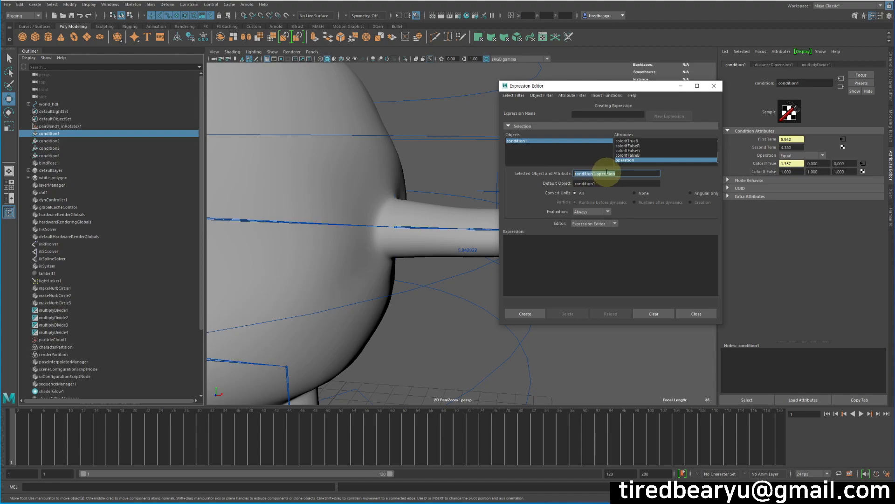
key("ctrl+c")
left_click(546, 268)
key("ctrl+v")
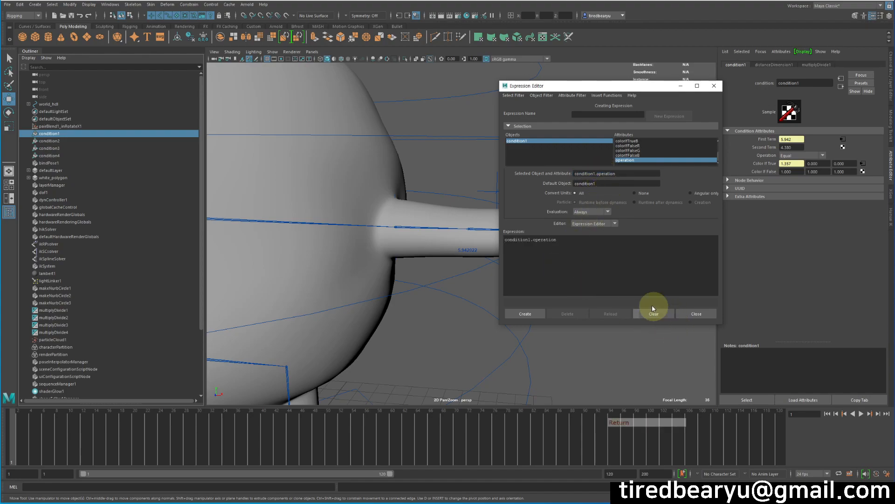
left_click_drag(609, 88, 498, 95)
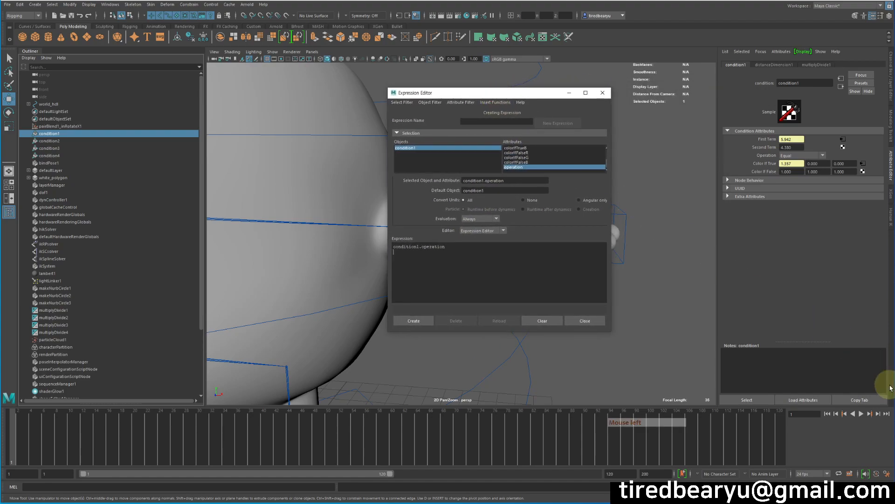
Step: Open the Script Editor and switch condition1's Operation to Greater Than and back to Equal to log their index values
left_click(797, 157)
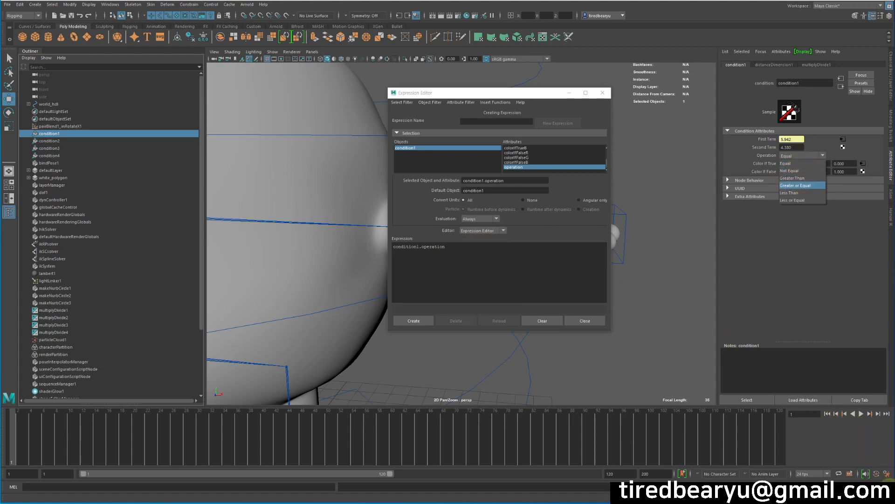
left_click(886, 474)
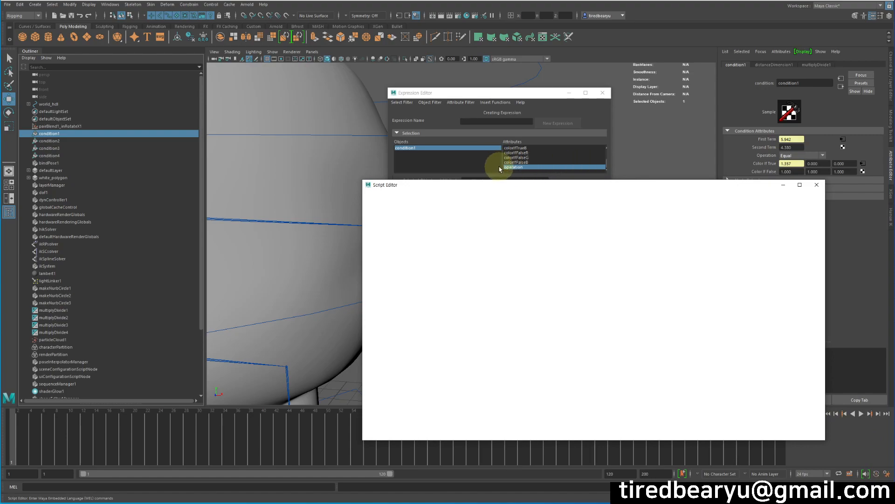
left_click_drag(572, 188, 543, 118)
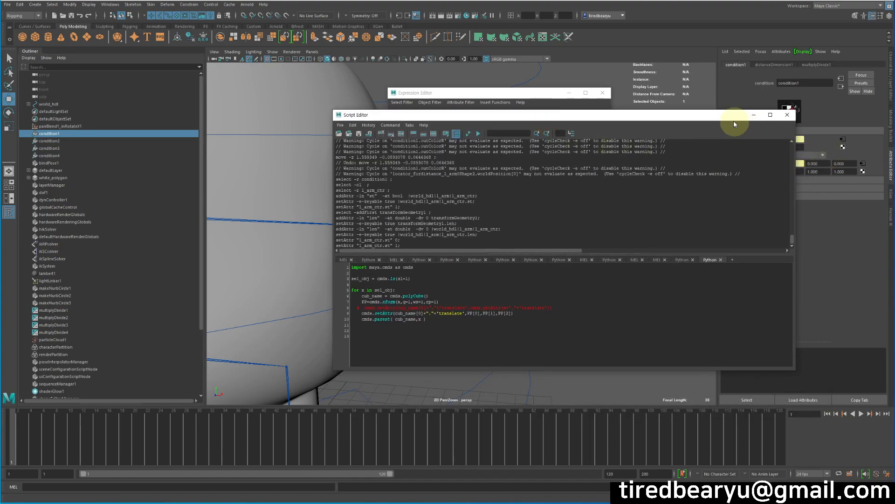
left_click_drag(736, 119, 699, 104)
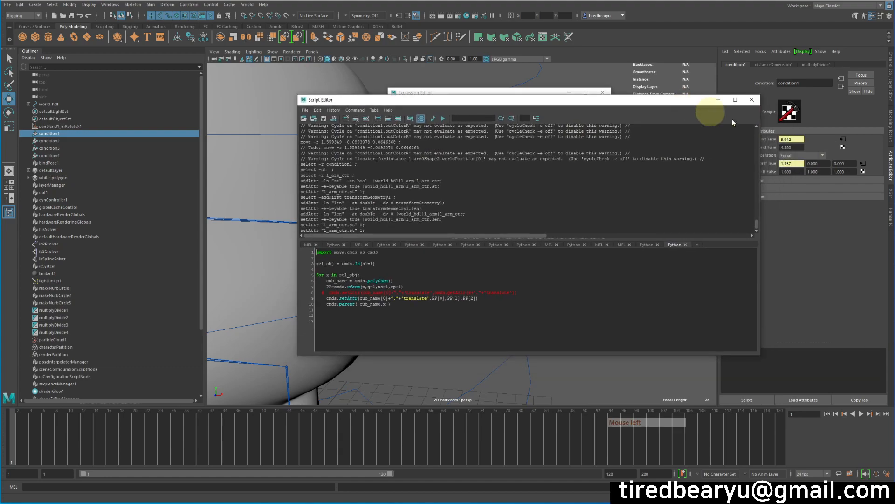
left_click(795, 156)
left_click(800, 179)
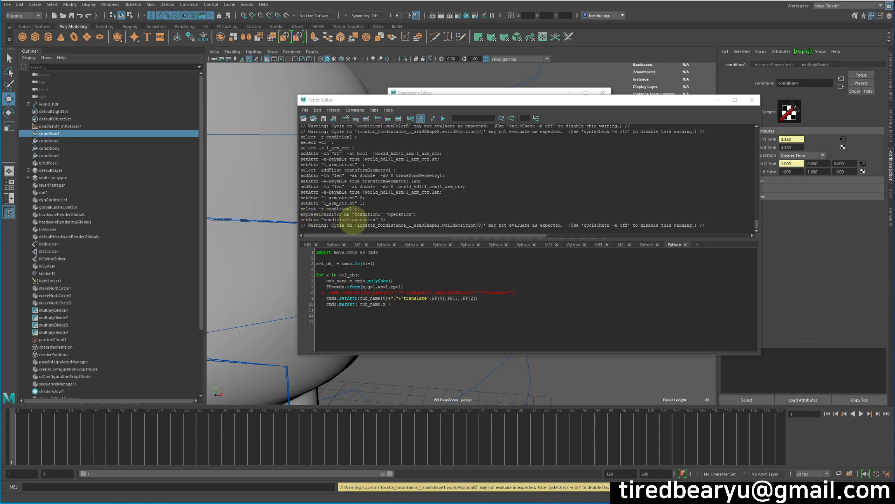
left_click(800, 156)
left_click(793, 164)
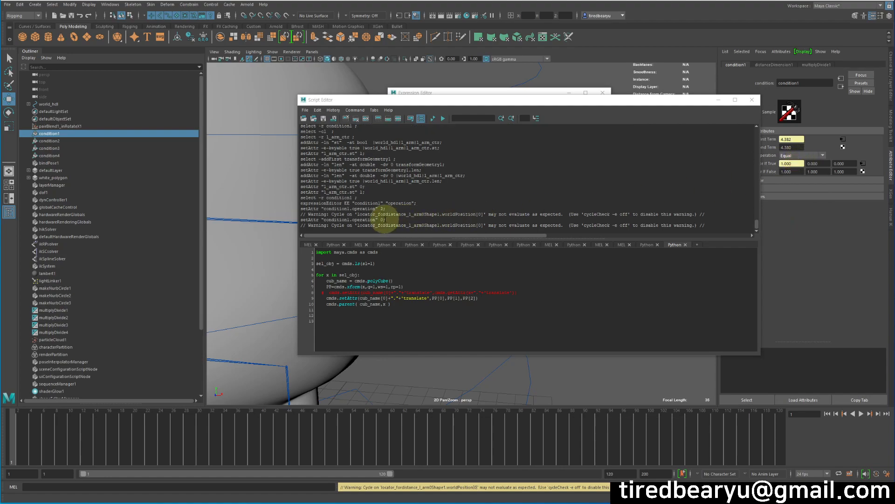
Step: Close the Script Editor and complete the expression line as condition1.operation=0;
left_click(797, 158)
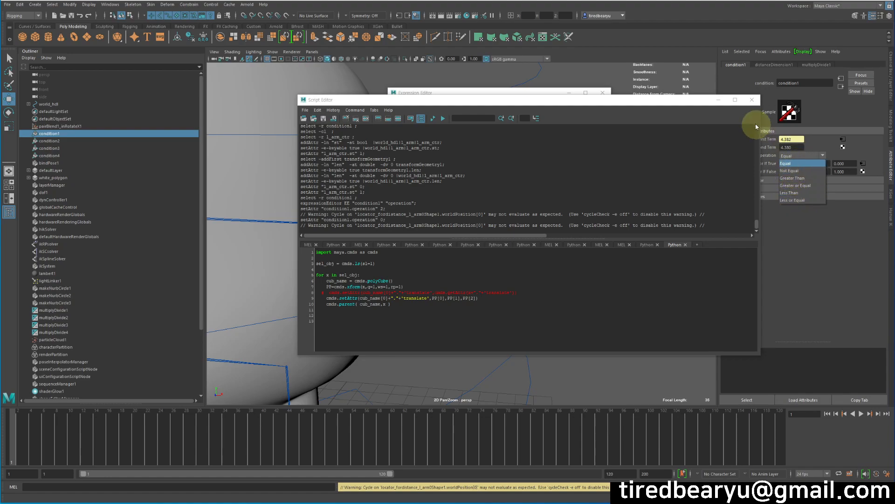
left_click(751, 103)
left_click(751, 101)
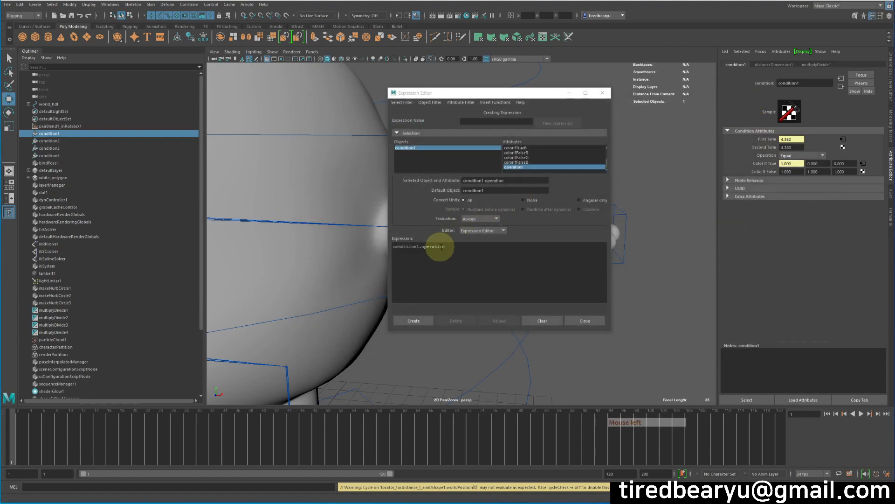
left_click(500, 245)
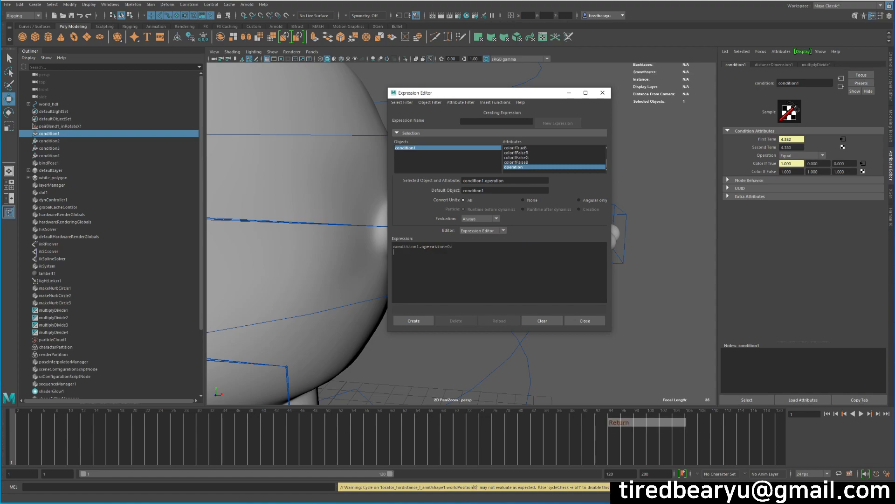
Step: Add a second line condition1.operation=2; to the expression body and create the expression
key("BackSpace")
key("BackSpace")
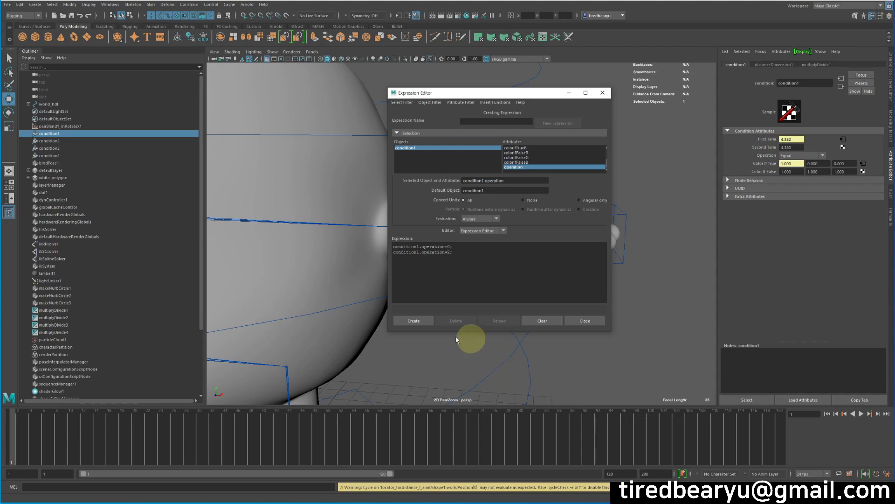
left_click(422, 320)
left_click_drag(529, 94, 704, 204)
Step: Start an expression from l_arm_ctr's St attribute and copy the attribute name l_arm_ctr.st
left_click(548, 173)
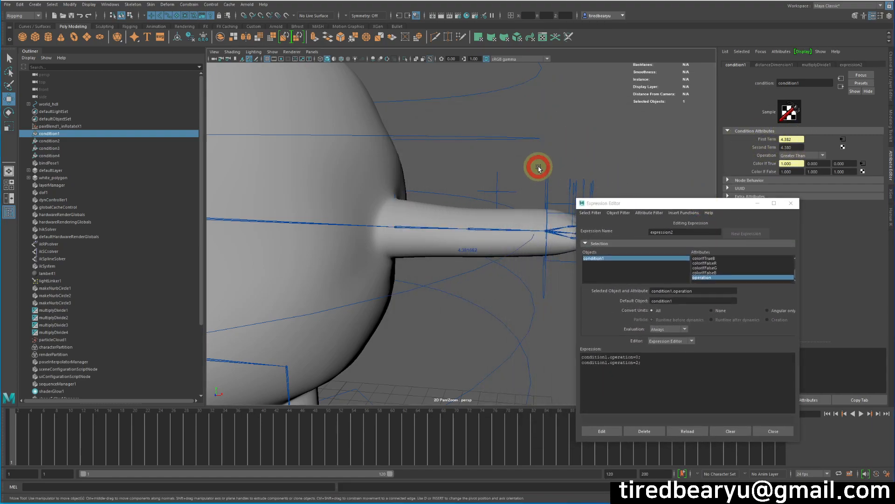
left_click(883, 84)
left_click(851, 132)
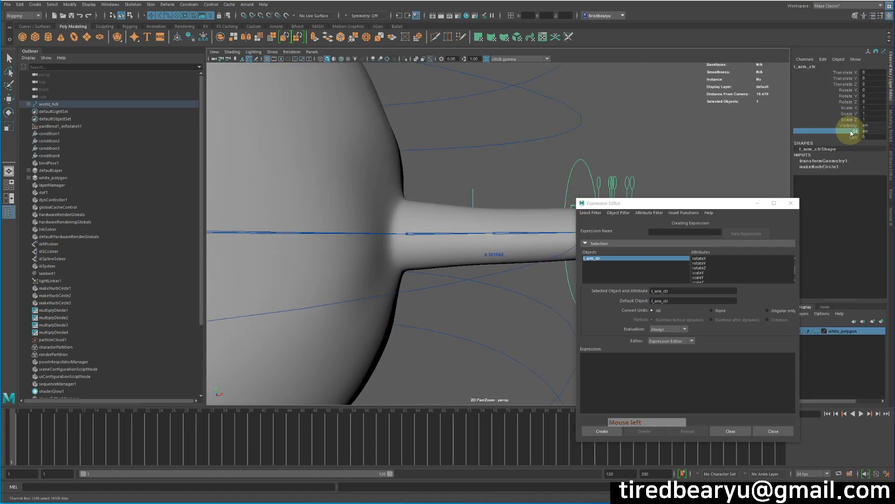
right_click(845, 131)
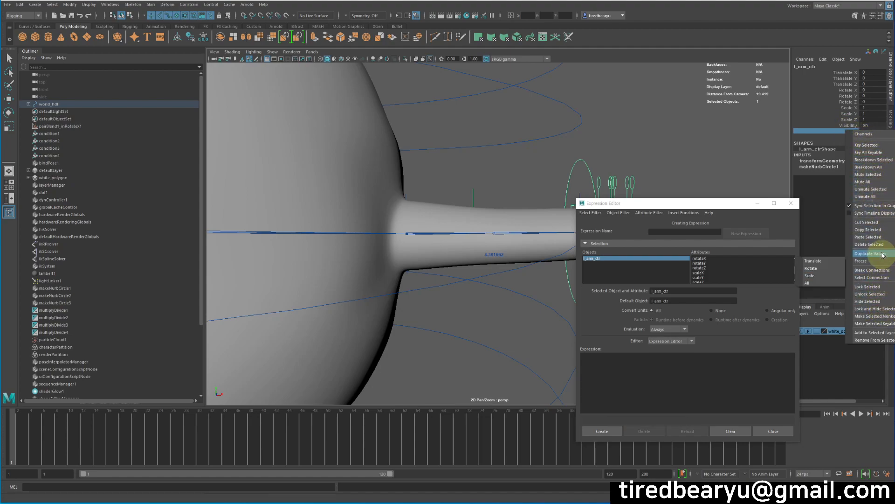
left_click(827, 61)
left_click(838, 68)
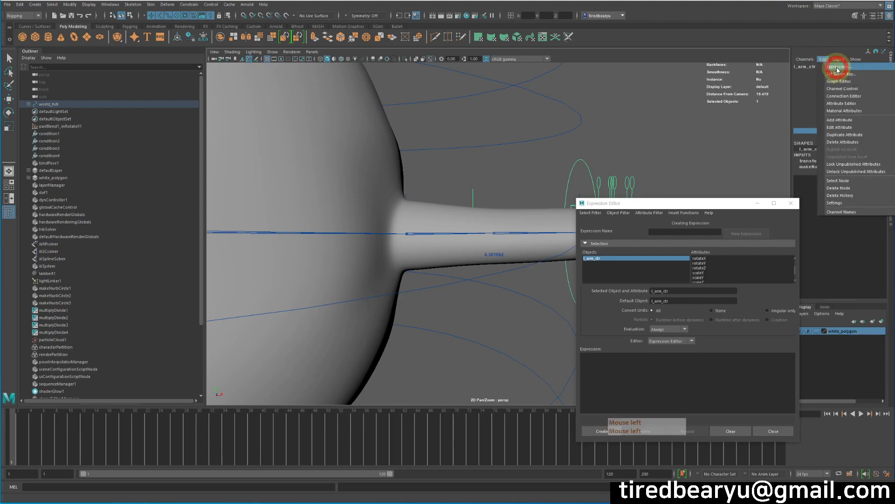
left_click_drag(680, 290, 625, 300)
key("ctrl+c")
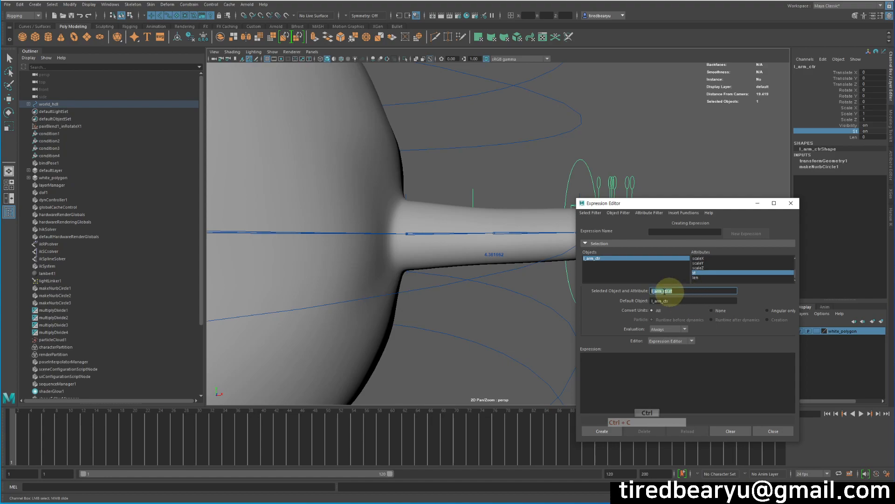
Step: List the expressions by name and load expression2 for editing
left_click(589, 212)
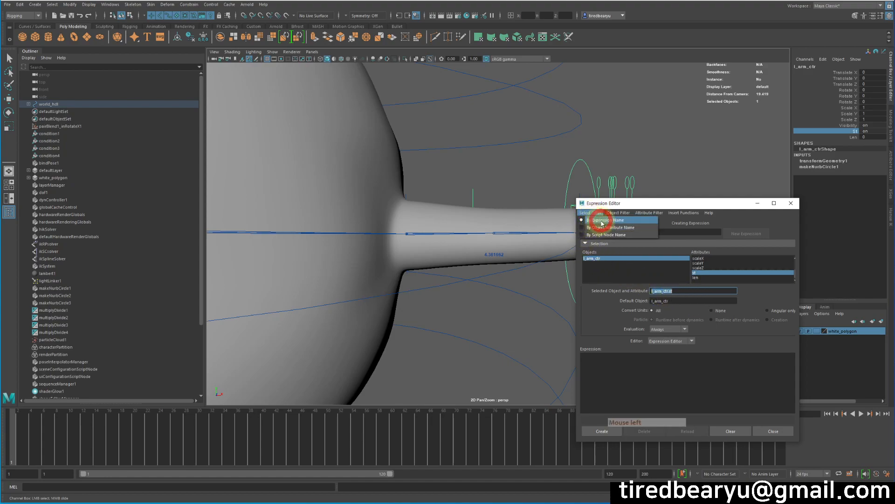
left_click(607, 220)
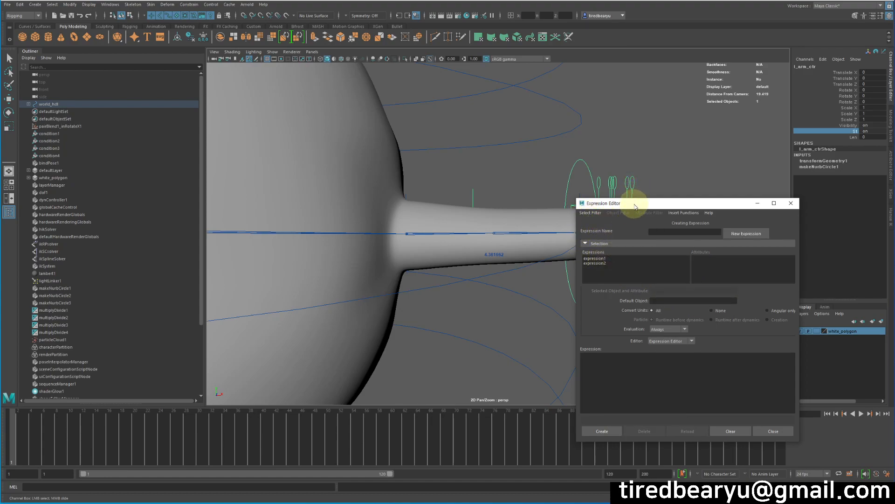
left_click_drag(635, 206, 634, 110)
left_click(599, 167)
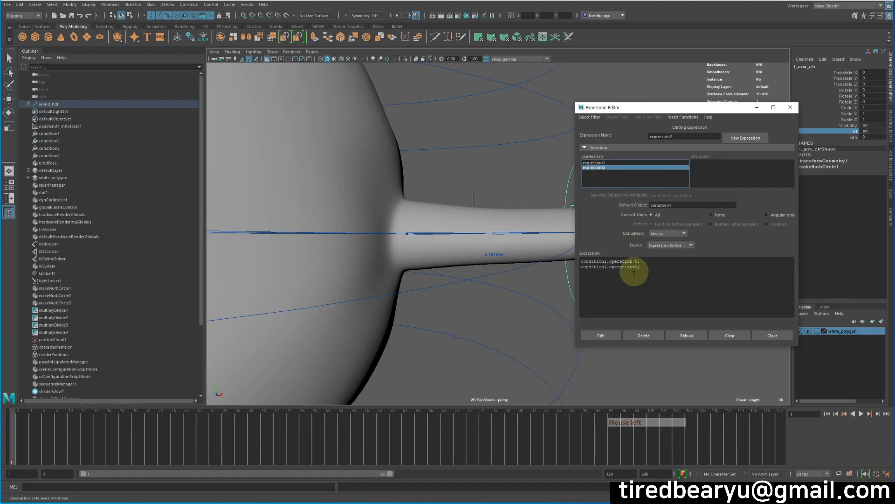
Step: Insert the line if ( l_arm_ctr.st == 0 ) above the two condition1.operation assignments
left_click(581, 262)
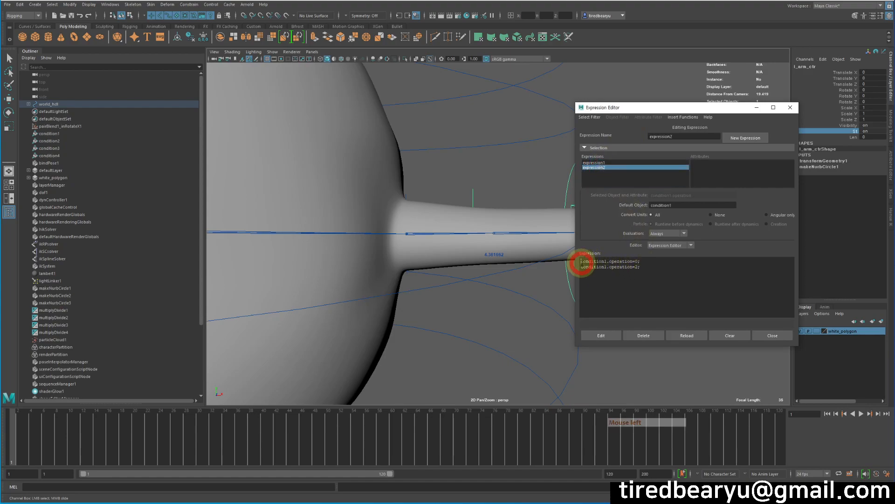
key("Return")
key("Return")
key("Up")
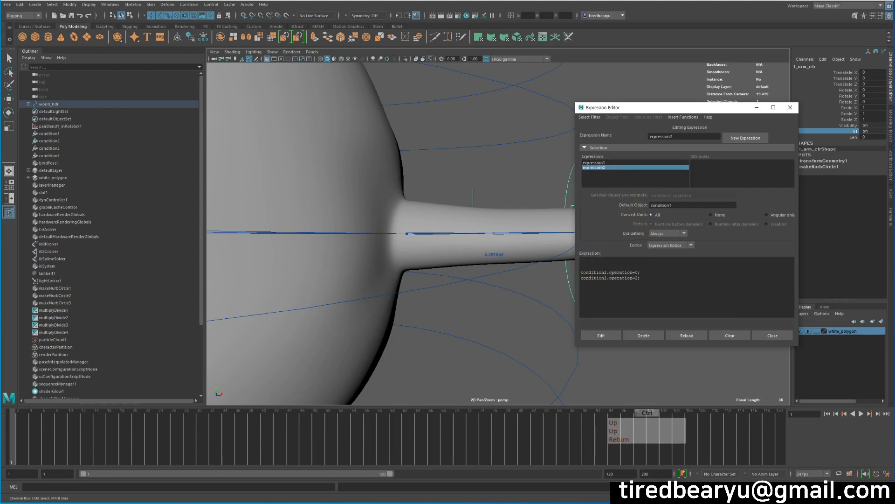
type("if ()")
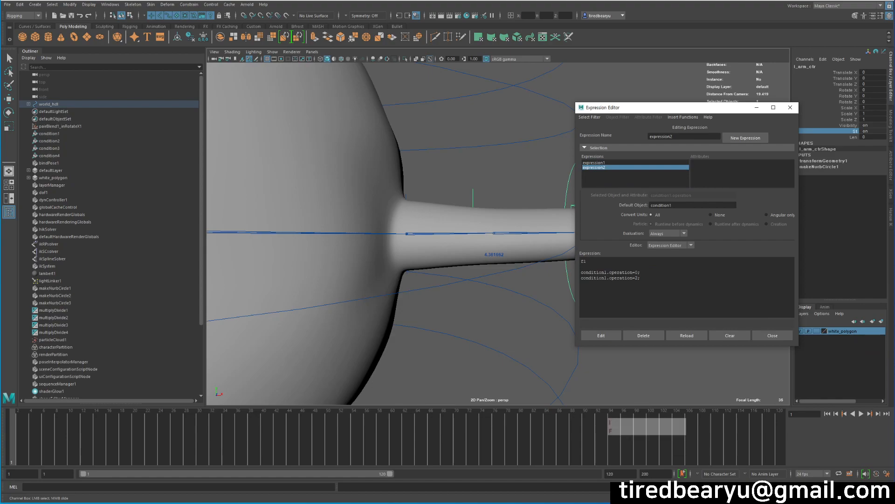
key("BackSpace")
key("ctrl+v")
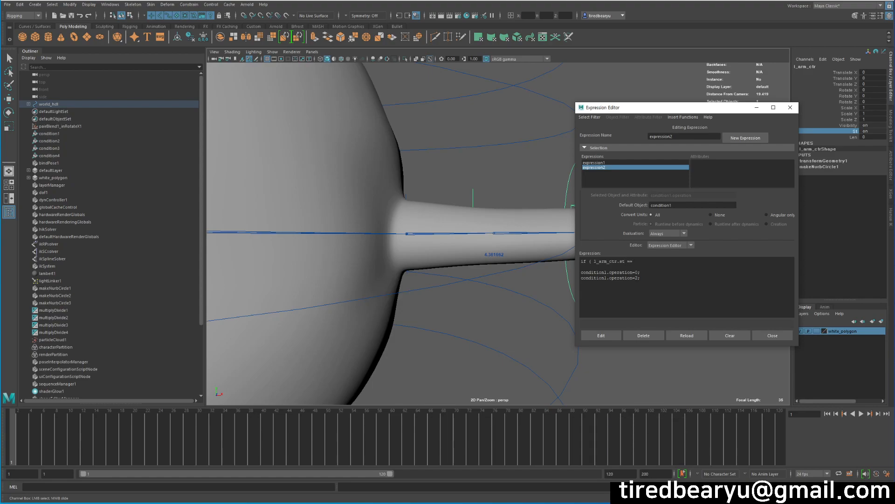
key("ctrl+shift+o")
type("0")
key("shift")
type(")")
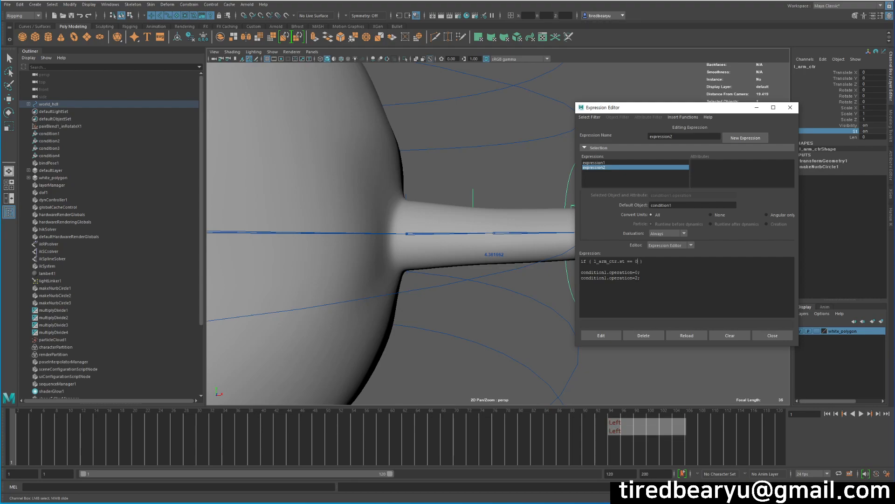
Step: Add an else line before condition1.operation=2; and apply the edit to expression2
key("Down")
key("Return")
key("Return")
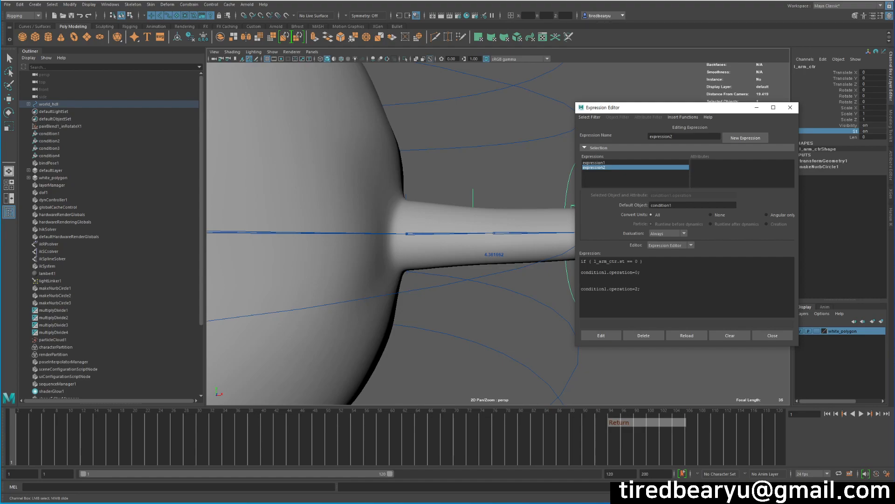
type("else")
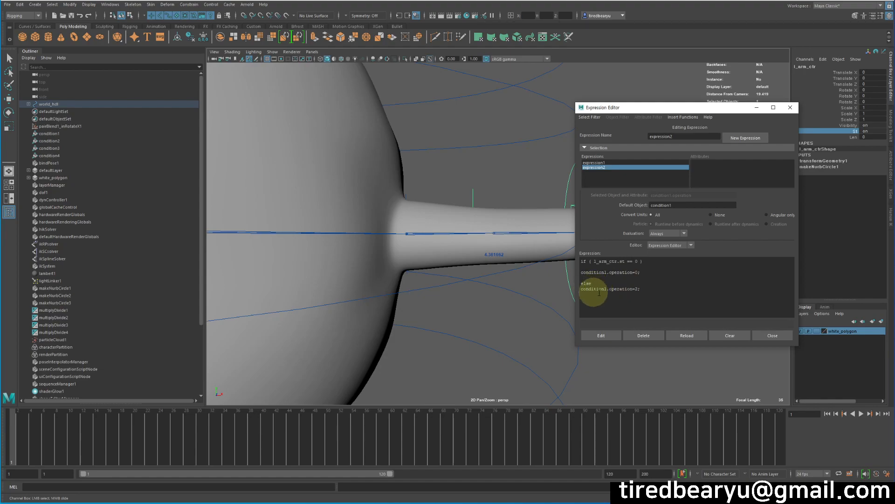
left_click(604, 334)
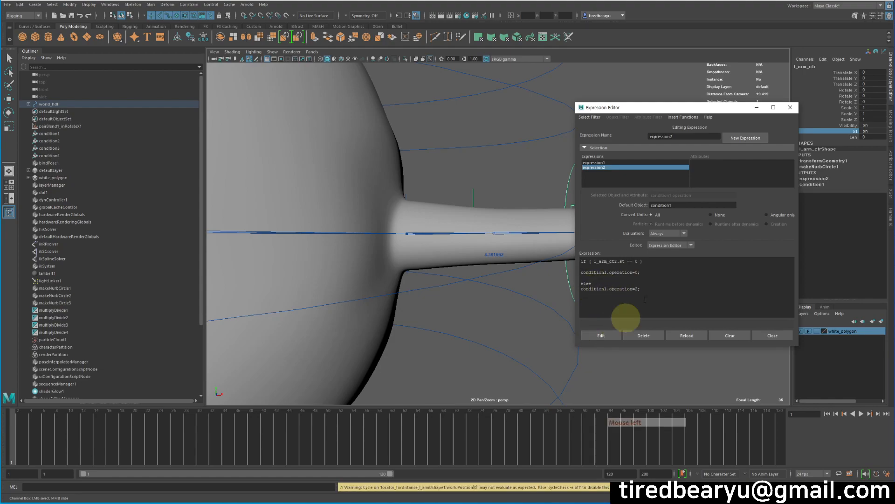
Step: Review the code of expression1 and expression2, and move the Expression Editor clear of the left hand
left_click_drag(683, 111, 701, 116)
left_click(637, 167)
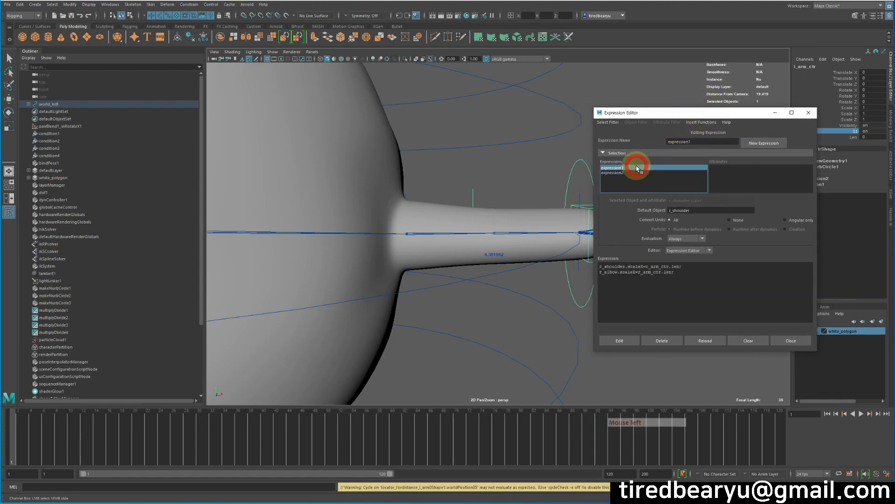
left_click(639, 172)
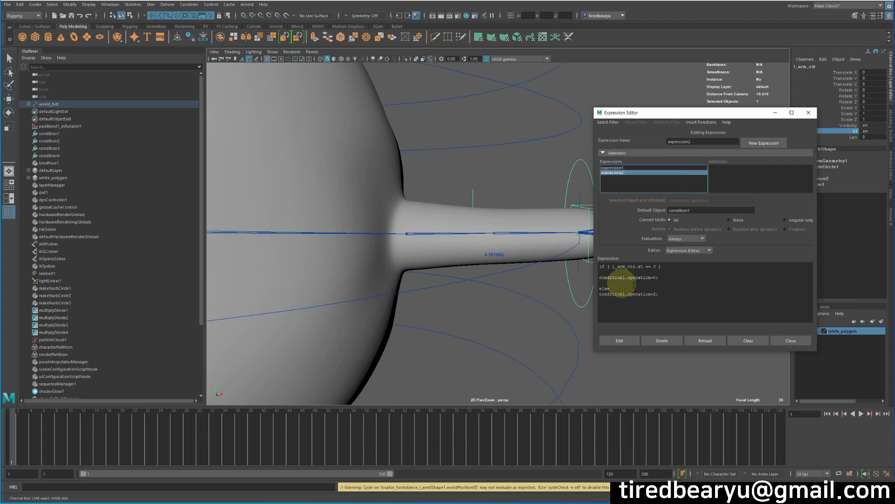
left_click_drag(703, 116, 295, 92)
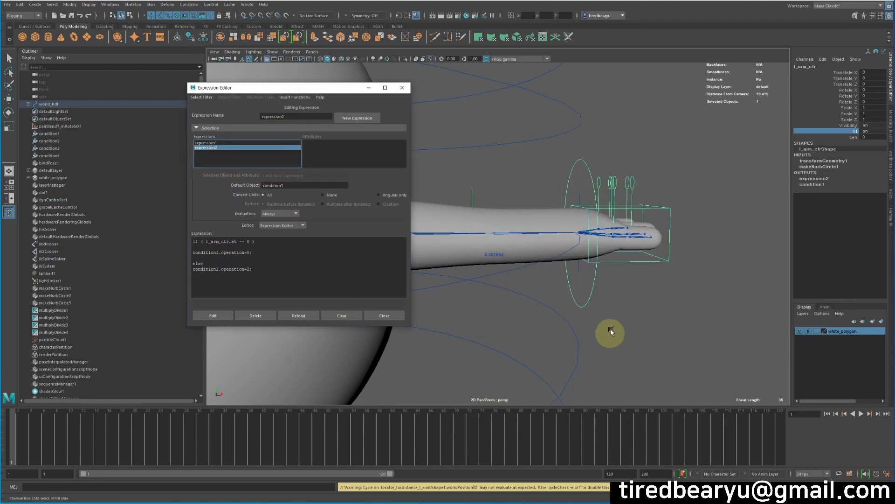
Step: Test the arm's stretch by moving l_arm_ctr, switch its St attribute off, and undo the control's movement
left_click_drag(606, 335, 656, 303, "alt")
middle_click_drag(655, 304, 631, 310, "alt")
right_click_drag(631, 310, 621, 290, "alt")
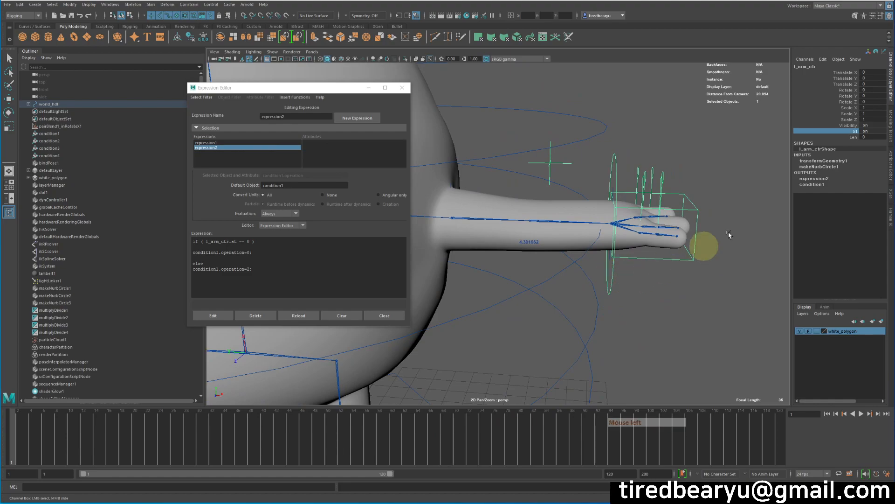
key("w")
middle_click_drag(648, 296, 774, 288)
middle_click_drag(751, 139, 550, 137)
left_click(606, 289)
left_click(613, 272)
middle_click_drag(645, 286, 658, 320)
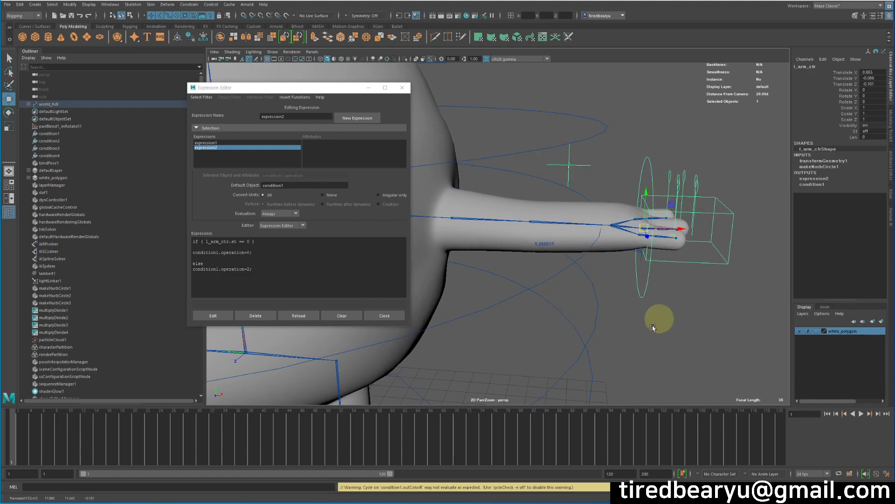
key("z")
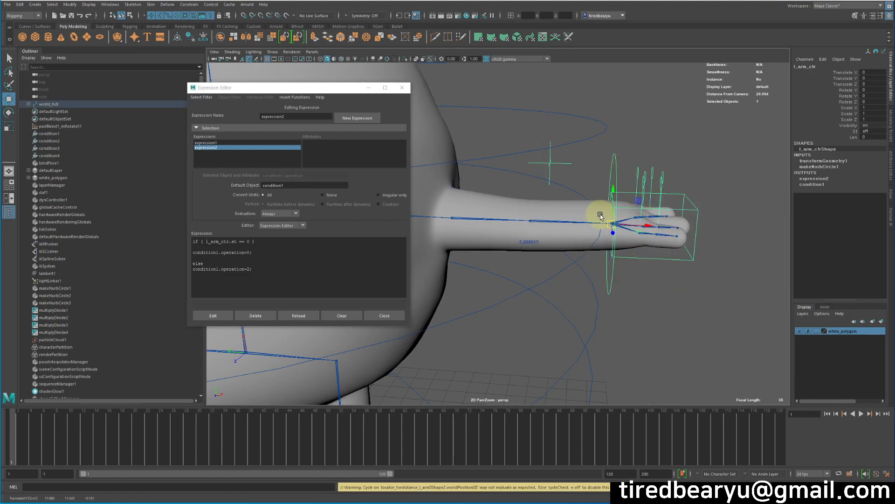
left_click(856, 131)
middle_click_drag(835, 124, 723, 230)
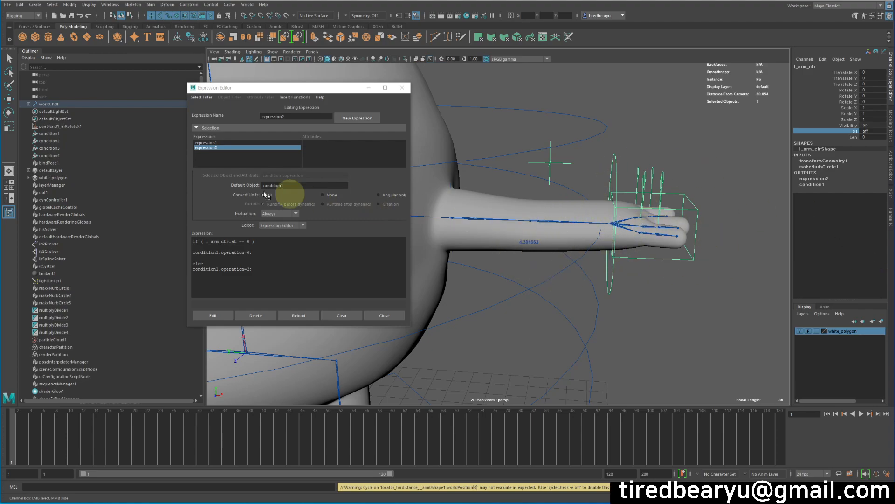
Step: Select the condition1 node and show its connections in the Node Editor
left_click(65, 134)
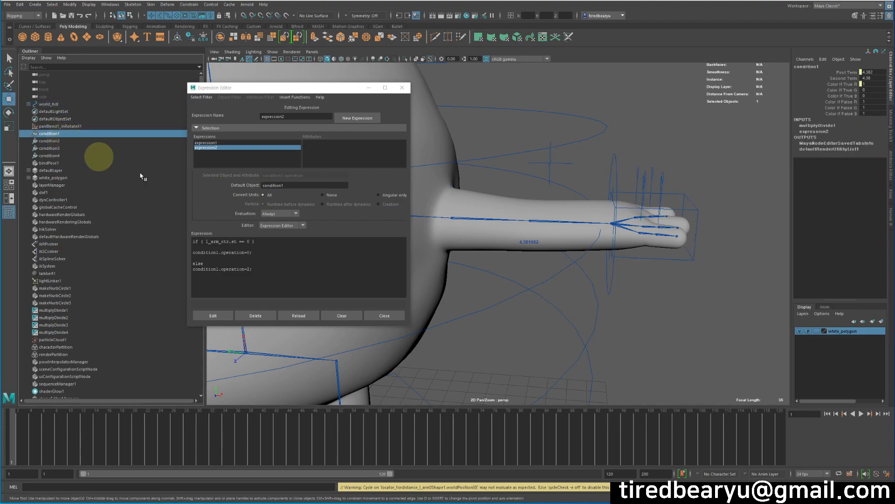
left_click(67, 141)
left_click(65, 134)
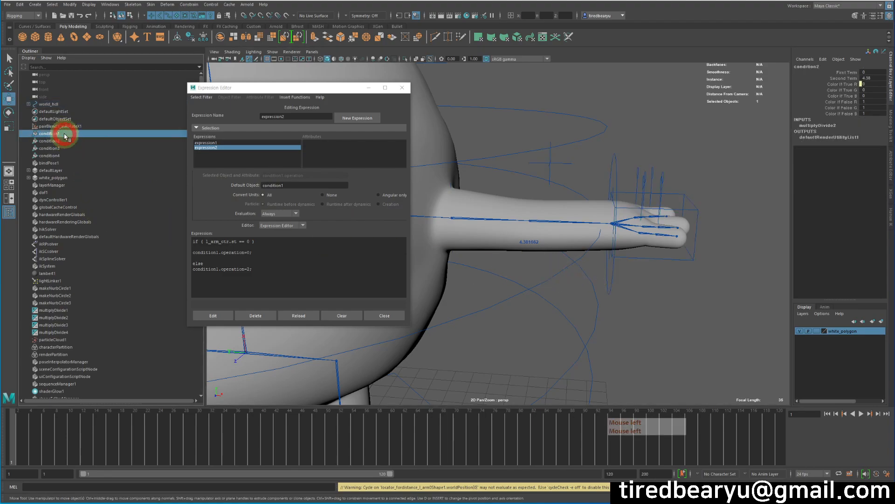
left_click(54, 5)
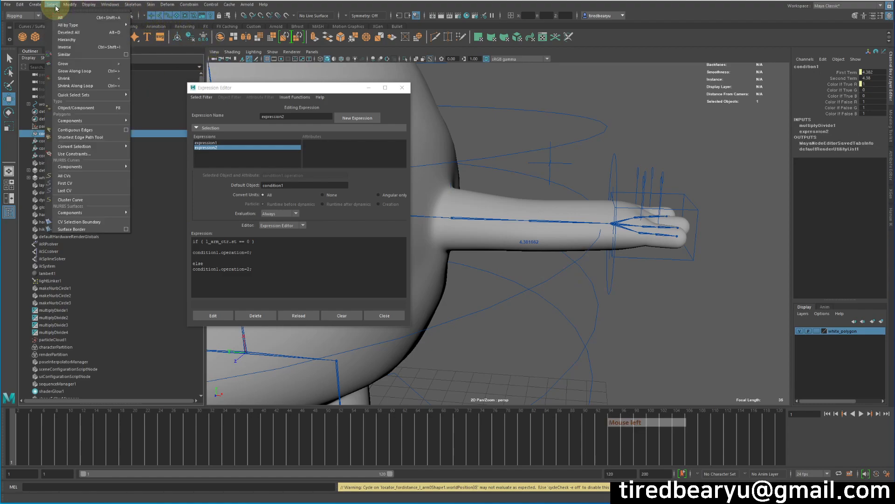
mouse_move(70, 4)
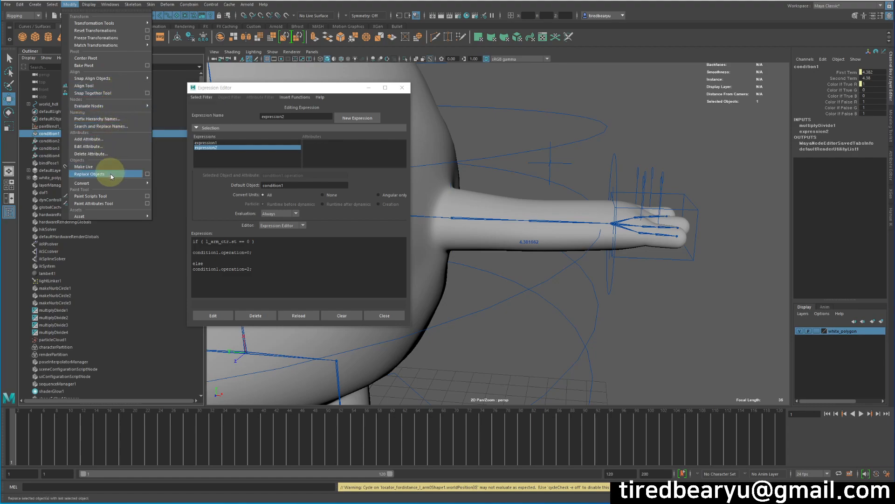
mouse_move(110, 4)
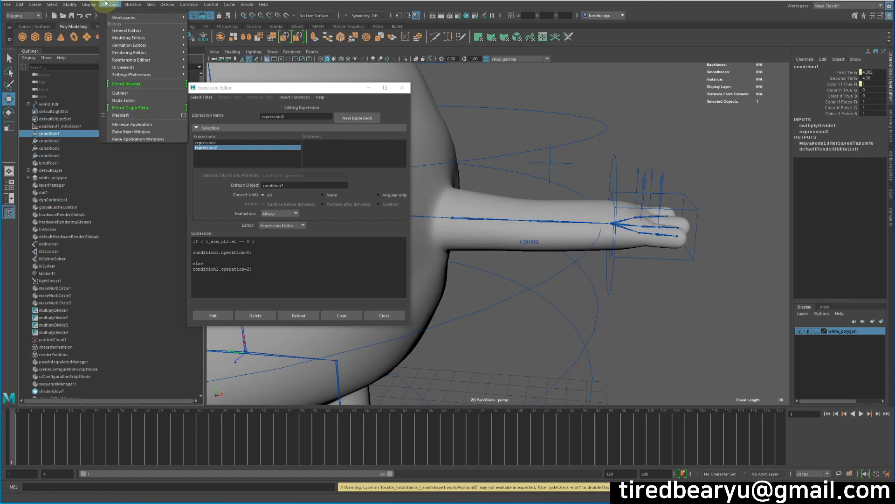
left_click(147, 102)
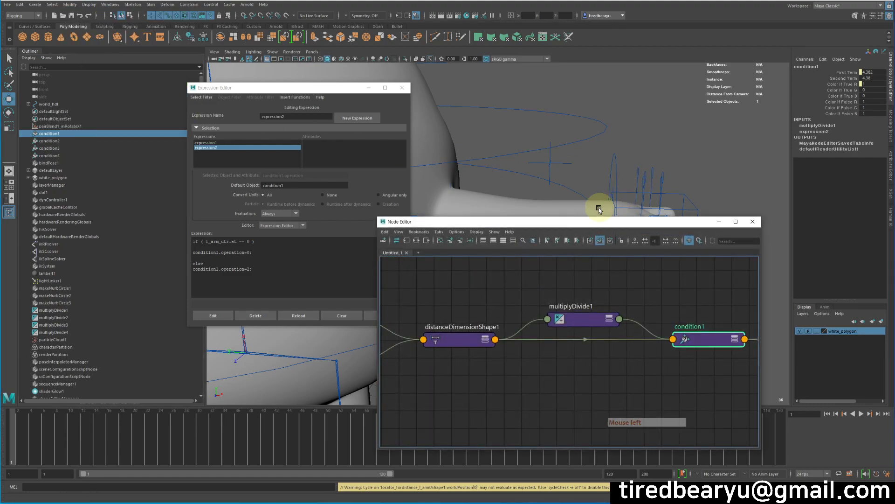
Step: Rearrange the node graph, placing multiplyDivide1 above the link between distanceDimensionShape1 and condition1
left_click_drag(580, 216, 525, 145)
left_click(389, 161)
scroll(485, 298, "up", 5)
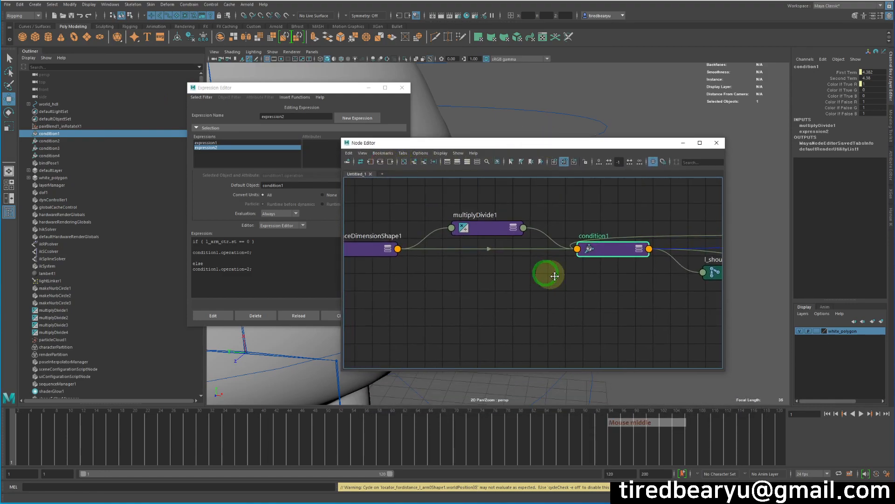
left_click(633, 263)
left_click_drag(523, 230, 529, 213)
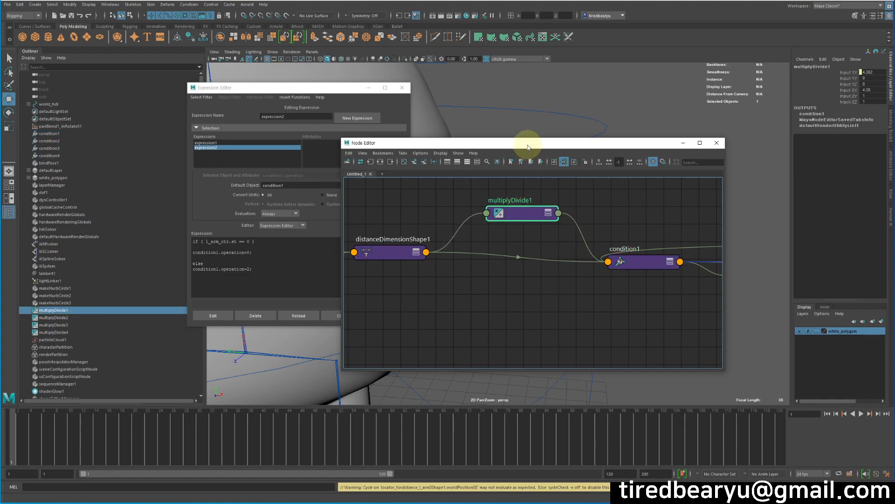
left_click_drag(529, 148, 497, 129)
left_click_drag(506, 198, 492, 186)
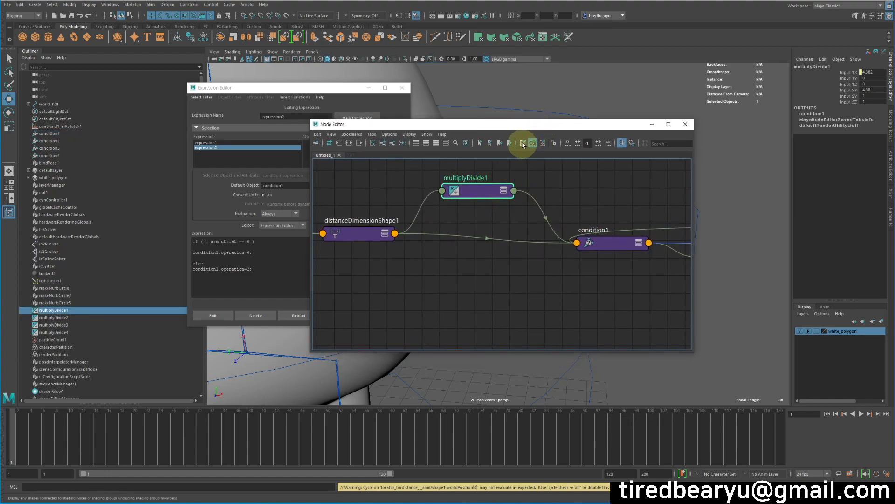
Step: Inspect the channels of the distanceDimensionShape1 and multiplyDivide1 nodes
left_click_drag(527, 124, 505, 103)
left_click(329, 211)
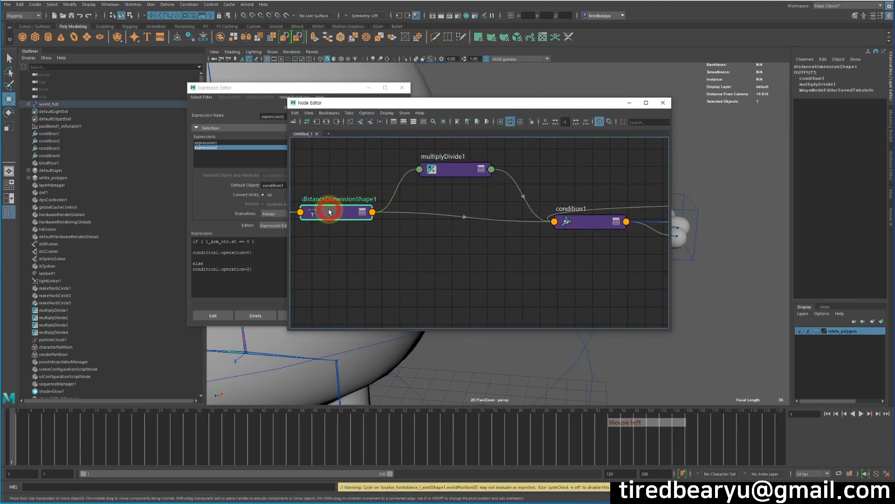
left_click(457, 169)
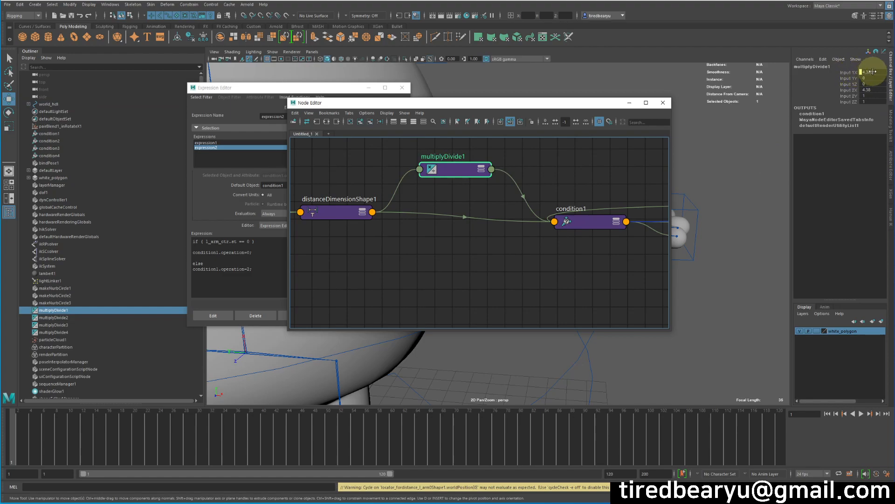
Step: Compare the channels of the multiplyDivide1 and condition1 nodes
left_click(855, 89)
left_click(850, 91)
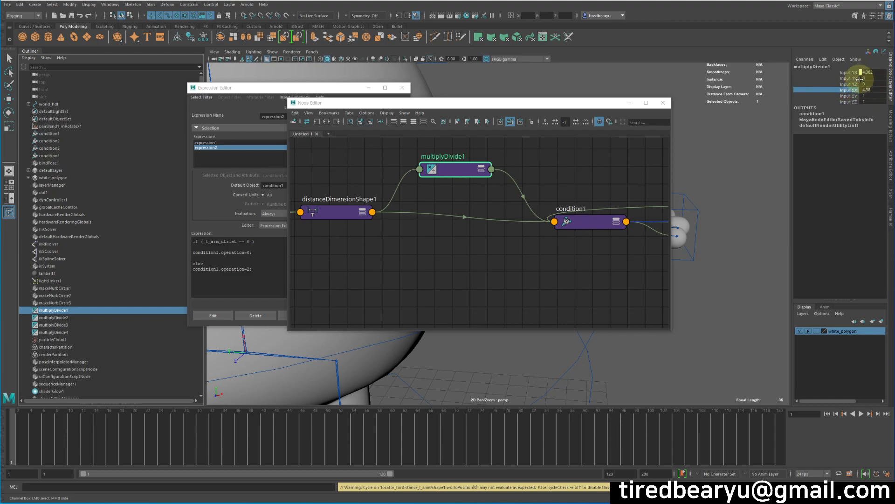
left_click_drag(543, 103, 423, 88)
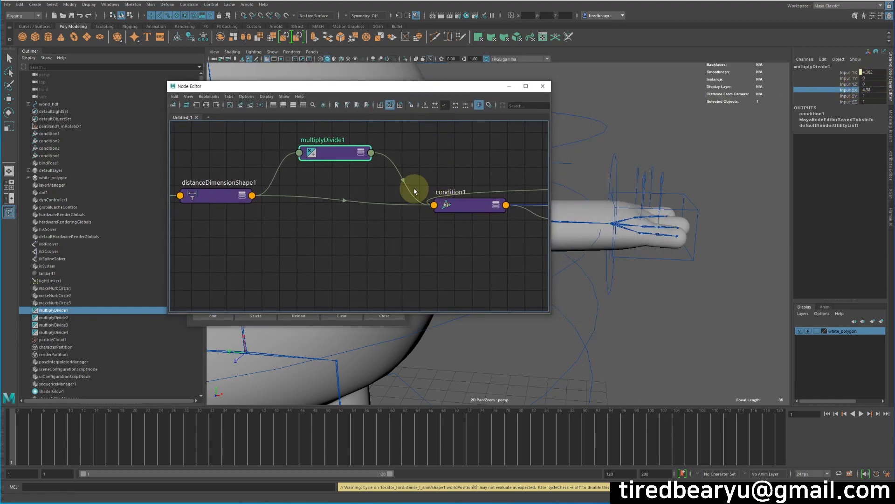
left_click(464, 203)
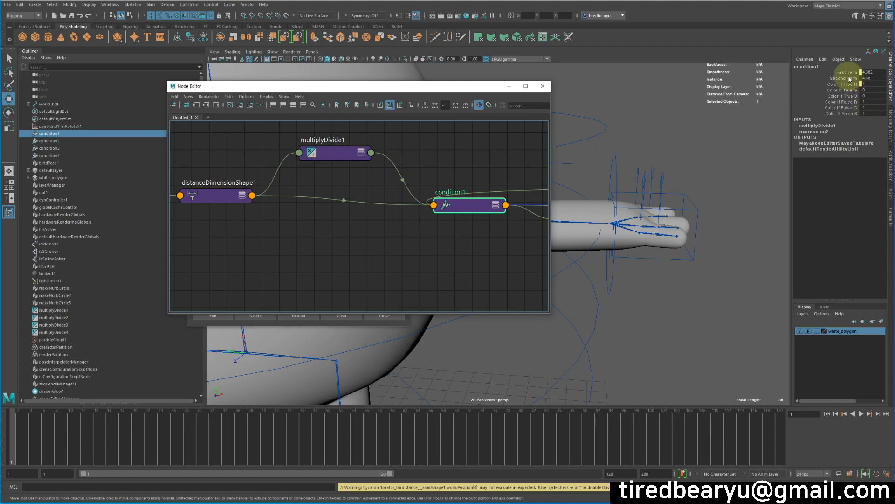
left_click(350, 151)
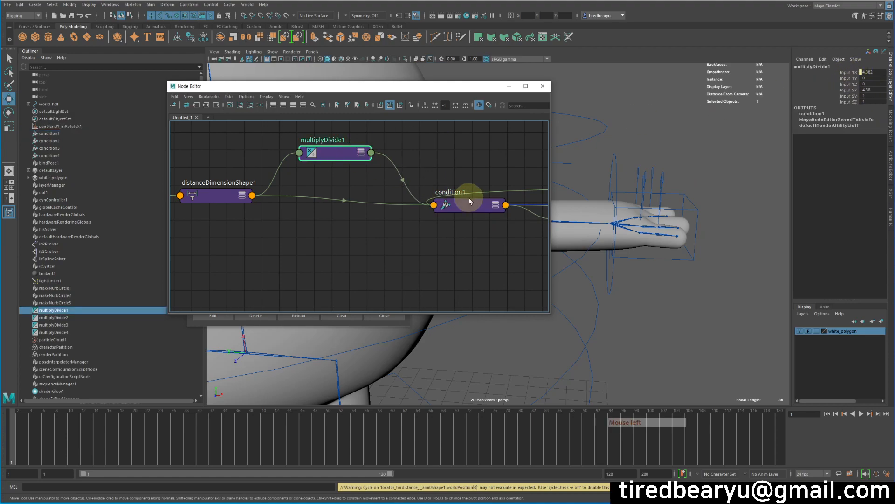
left_click(464, 203)
Step: Inspect multiplyDivide1's Operation, Input 1 and Input 2 in the Attribute Editor
left_click(332, 149)
key("ctrl+a")
left_click(804, 140)
left_click(804, 139)
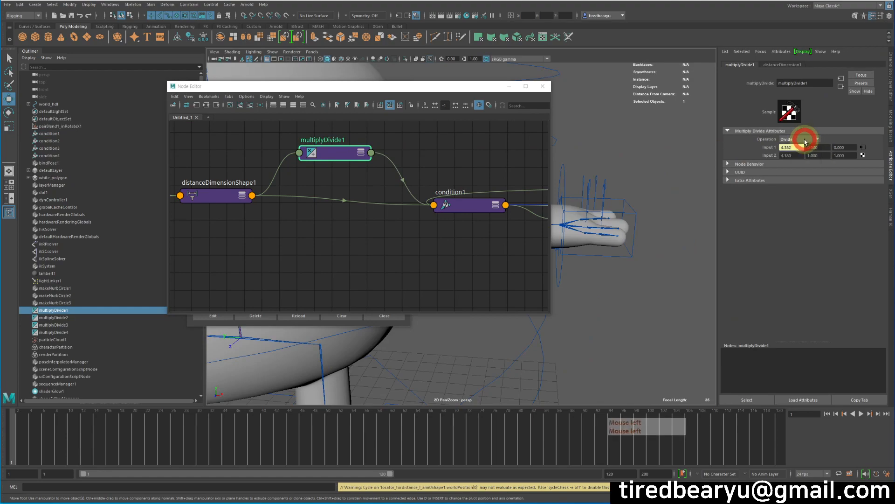
left_click(801, 140)
left_click(793, 162)
Step: Compare condition1's terms, operation and color attributes with the inputs of multiplyDivide1
left_click(460, 211)
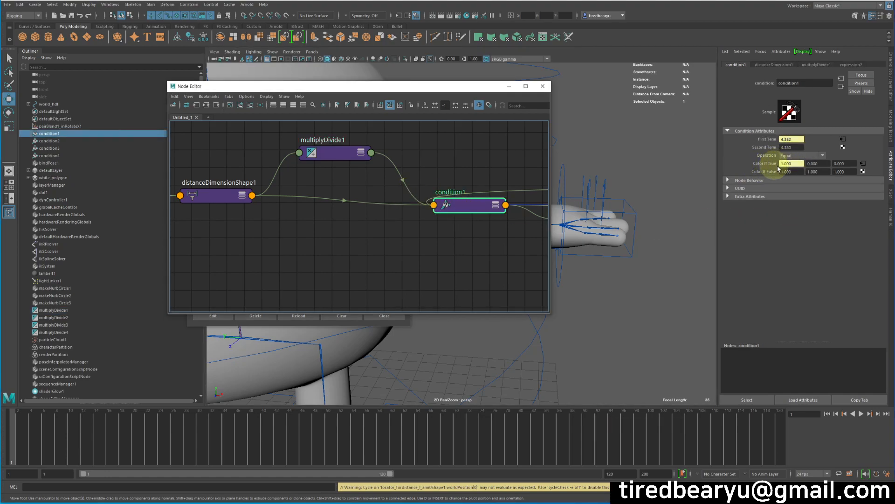
left_click(334, 152)
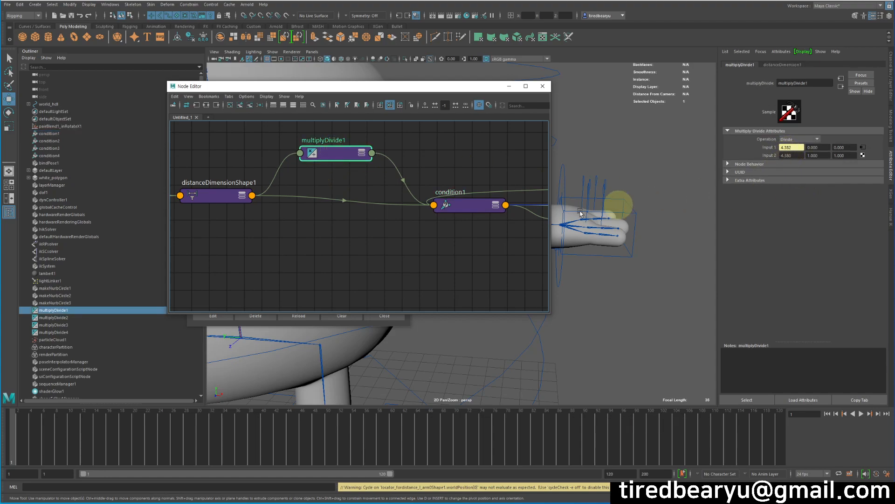
left_click(470, 214)
left_click(466, 208)
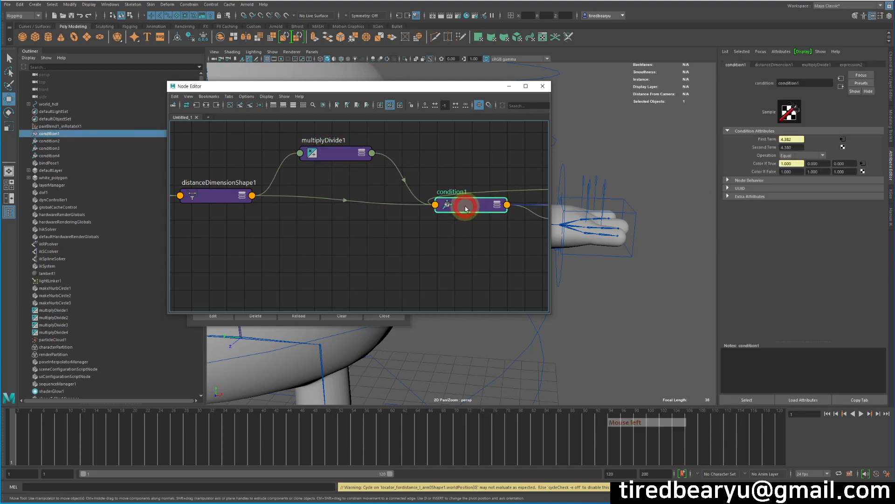
left_click(330, 157)
left_click(789, 155)
Step: Move the Node Editor clear of the left arm and check the Len channel of l_arm_ctr
left_click_drag(419, 95, 303, 96)
middle_click_drag(514, 202, 555, 215, "alt")
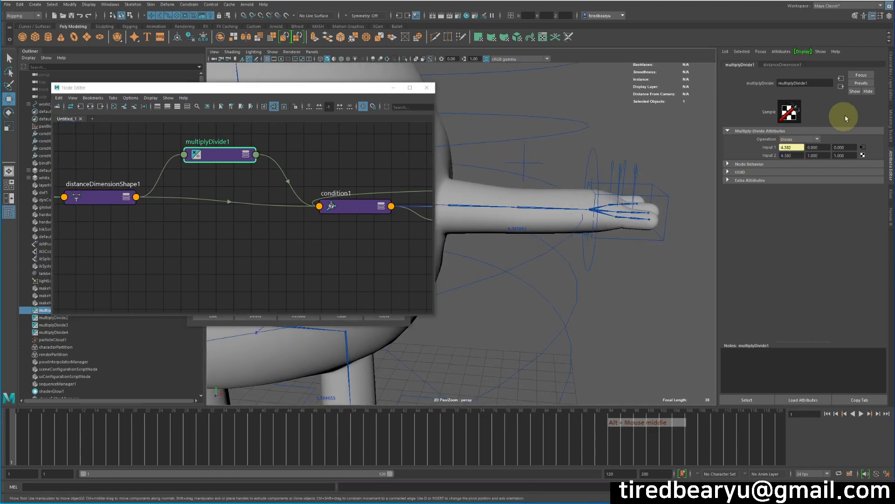
left_click(891, 109)
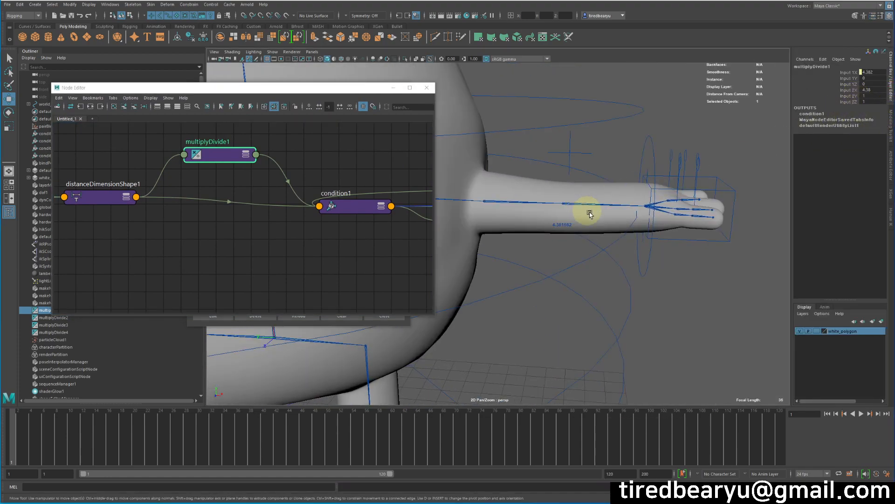
left_click(640, 256)
left_click(850, 138)
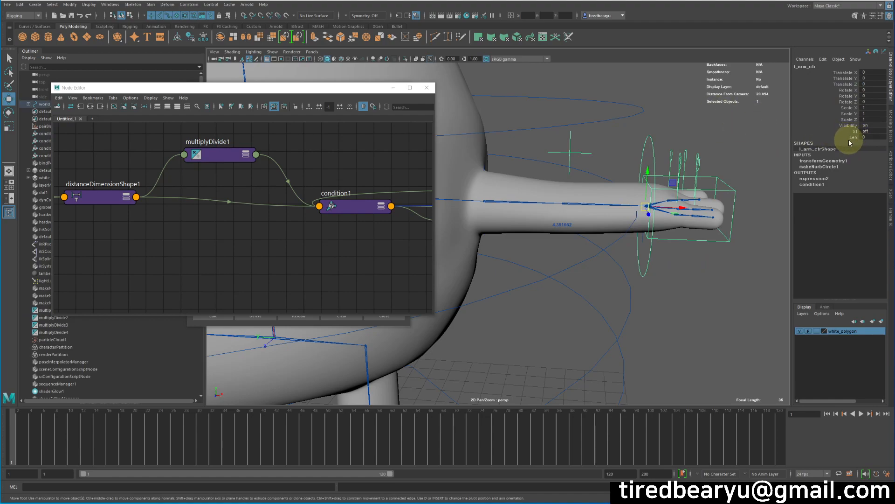
Step: Drive the X value of multiplyDivide1's Input 2 with the expression =l_arm_ctr.len
left_click(221, 150)
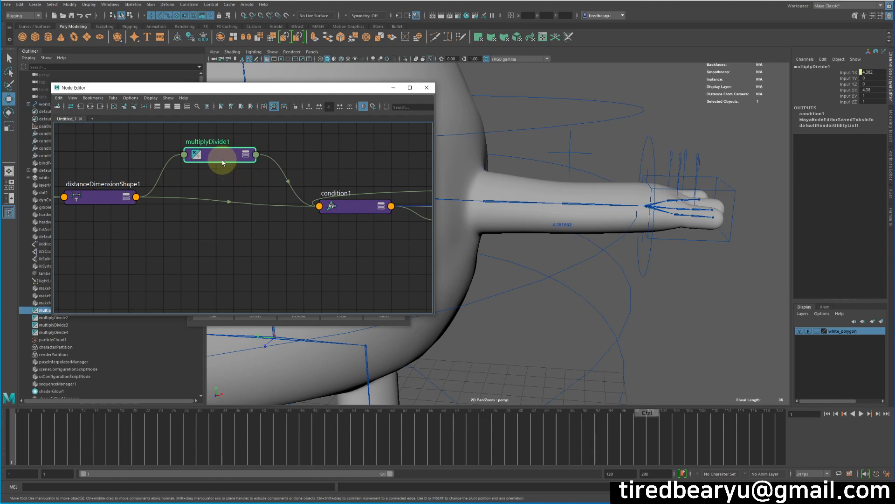
key("ctrl+a")
double_click(793, 155)
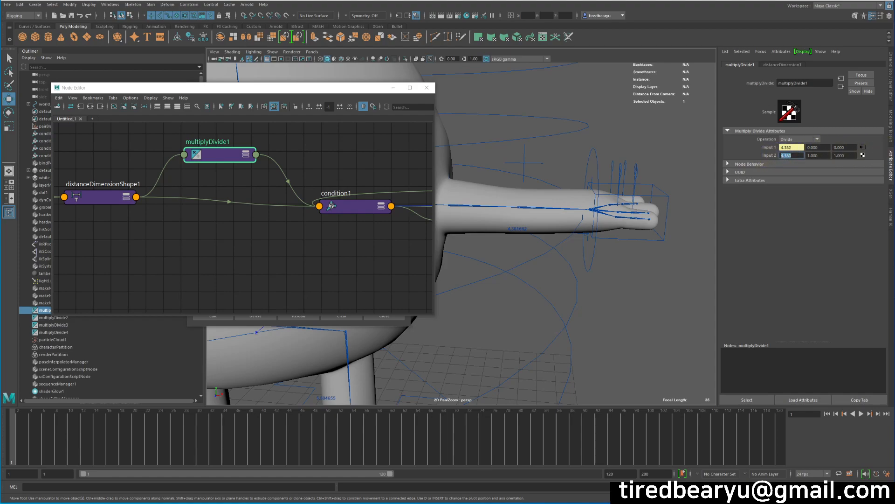
left_click(784, 65)
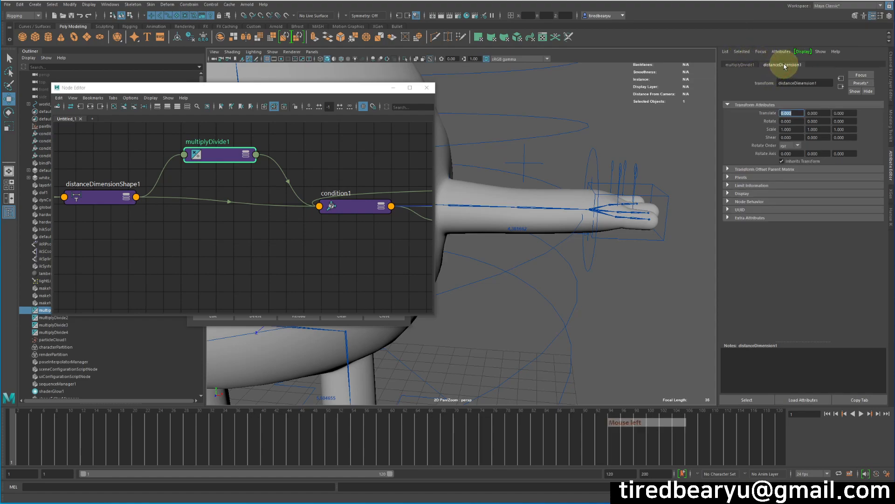
left_click(740, 65)
right_click(772, 156)
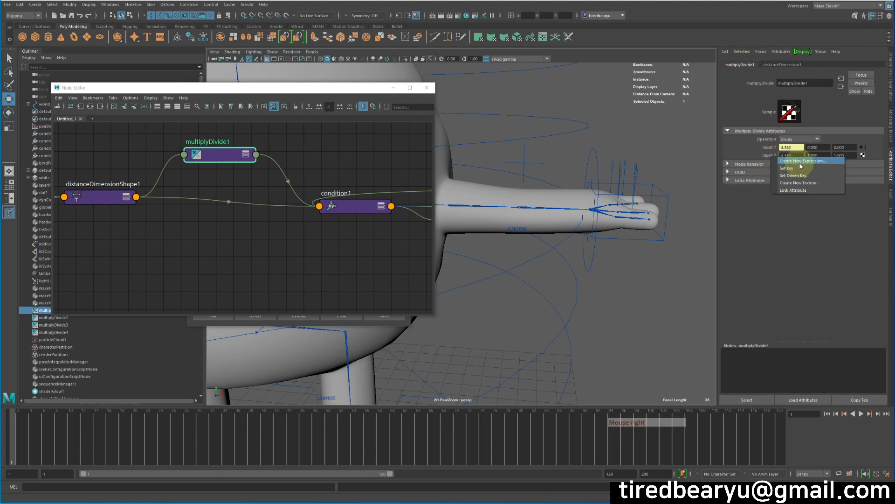
left_click(799, 155)
left_click(763, 149)
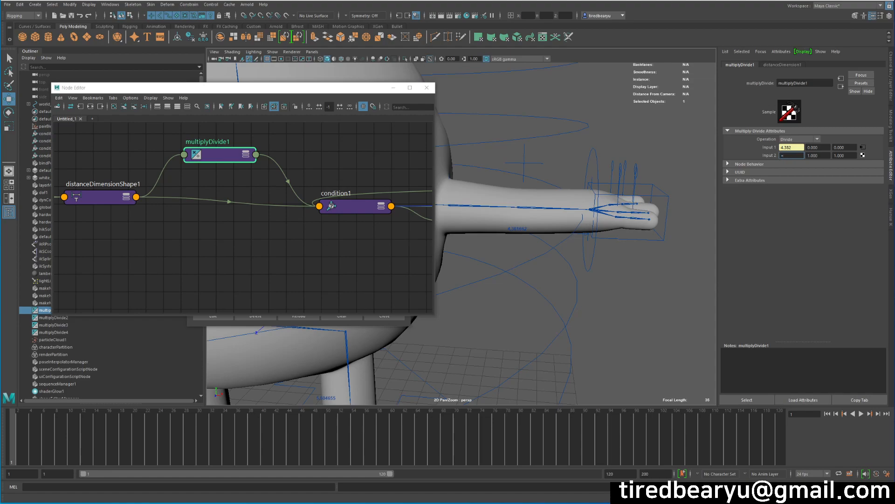
key("BackSpace")
key("BackSpace")
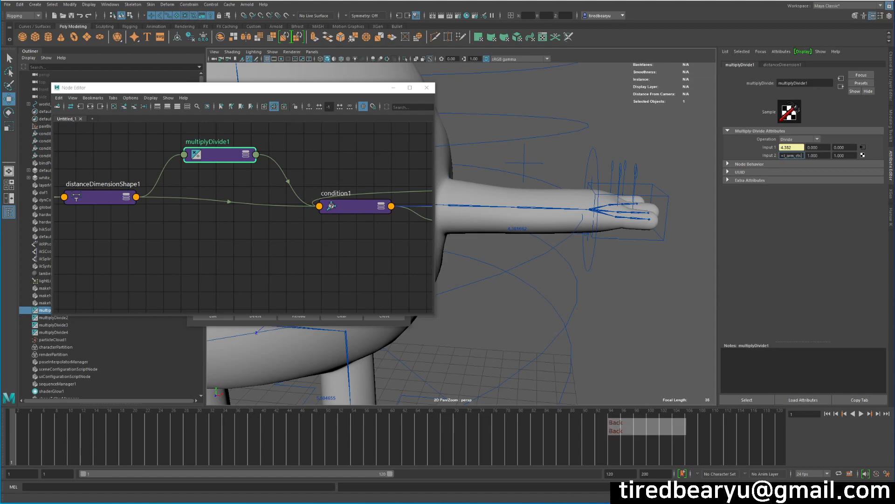
key("Return")
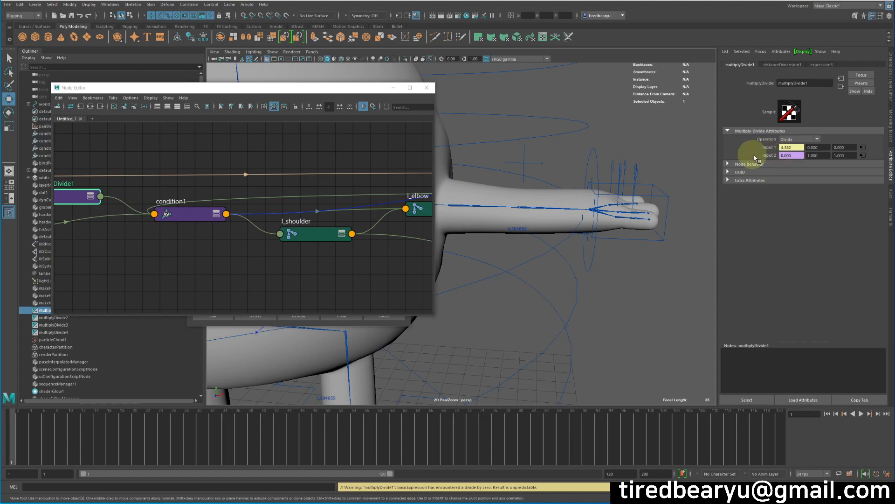
Step: Review the expression on multiplyDivide1's input2X in the Expression Editor and close the editor
right_click(786, 155)
left_click(806, 162)
left_click(271, 243)
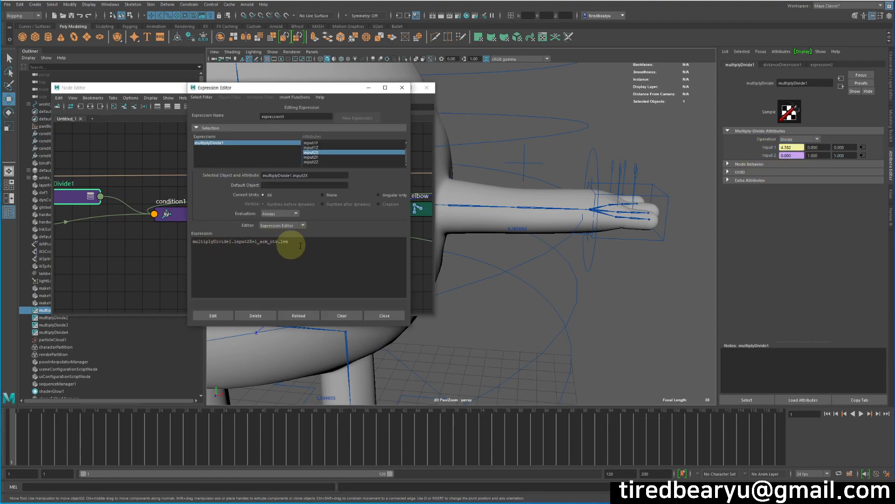
left_click(383, 316)
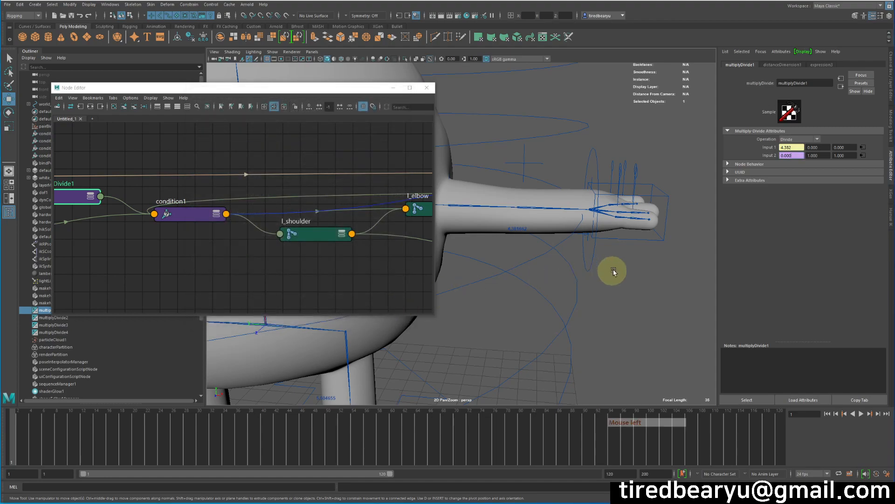
Step: Set l_arm_ctr's Len to 1, test the arm by moving the control, and undo the movement
left_click(655, 266)
left_click(650, 255)
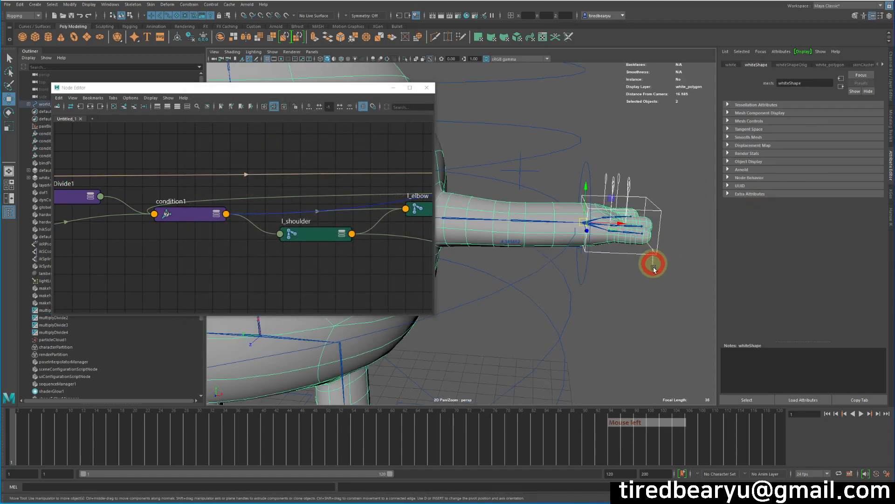
left_click(890, 88)
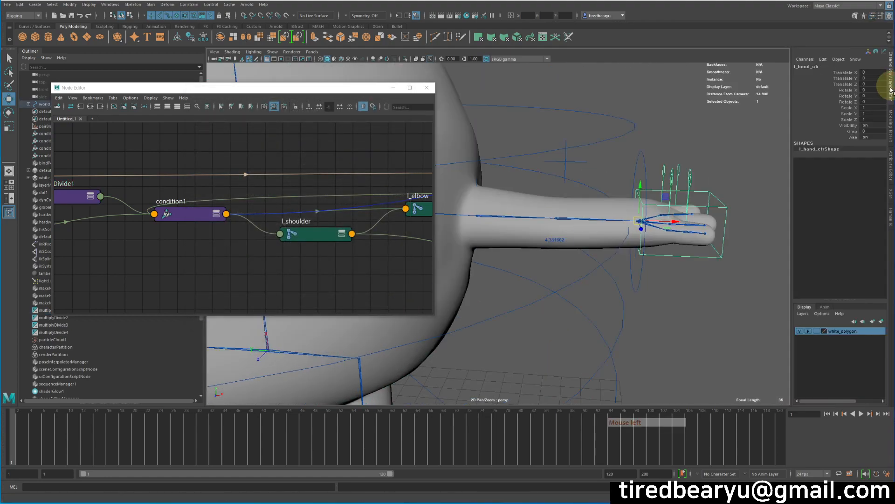
left_click(852, 137)
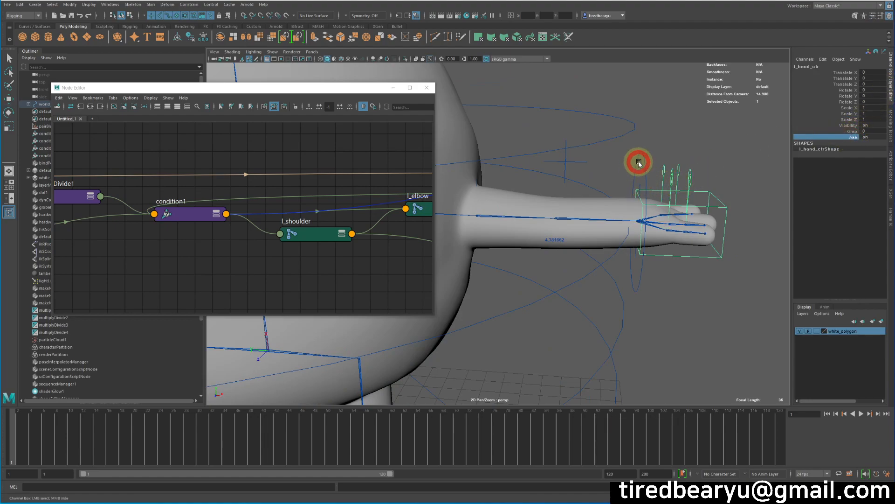
left_click(637, 163)
left_click(866, 137)
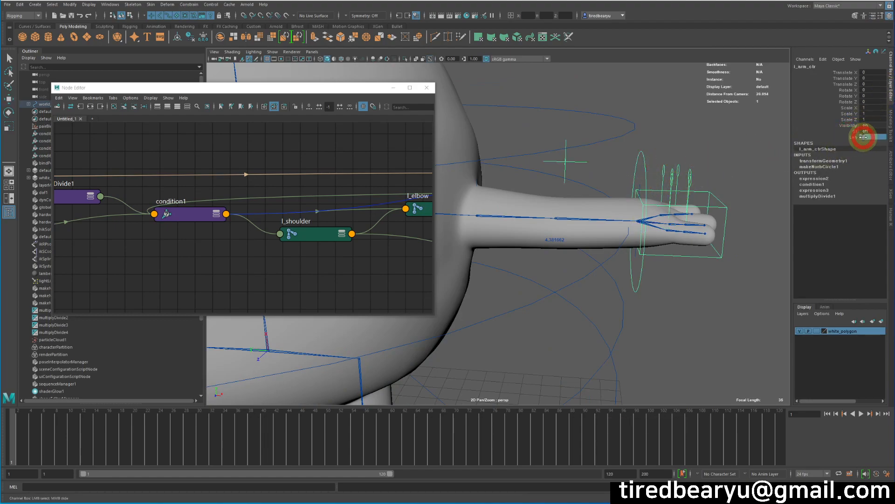
type("1")
key("Return")
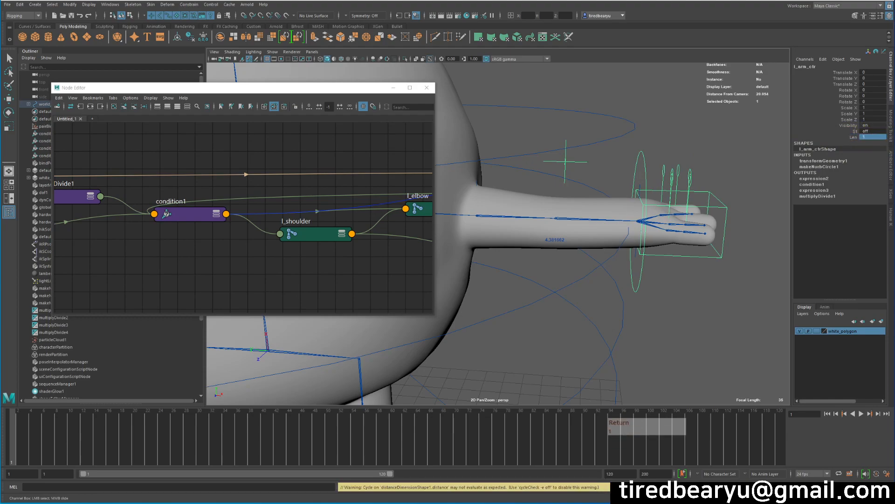
key("w")
middle_click_drag(663, 184, 767, 177)
key("ctrl+z")
Step: Turn on l_arm_ctr's St attribute and raise its Len to about 6.4 to test the arm's length
left_click(856, 131)
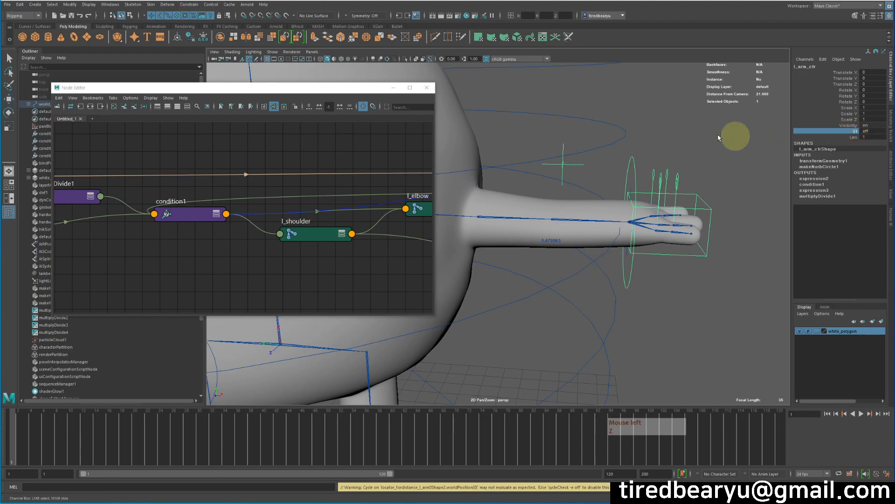
middle_click_drag(730, 138, 880, 135)
left_click(646, 161)
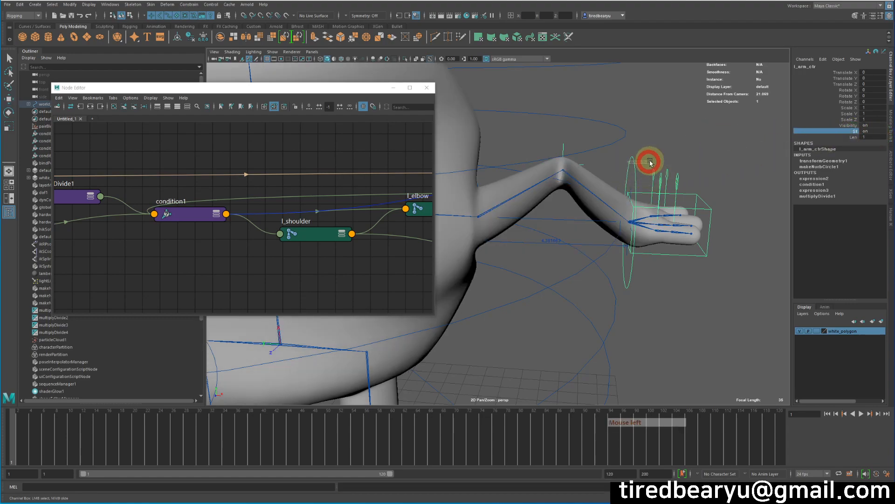
left_click(852, 137)
middle_click_drag(685, 180, 732, 169)
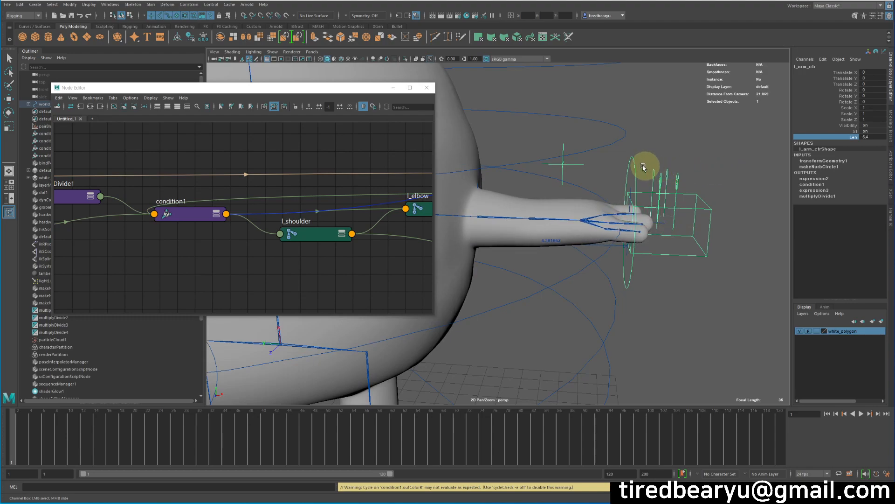
Step: Try a lower Len value on l_arm_ctr with St on, and enter 1 for Len
key("w")
middle_click_drag(677, 228, 677, 251)
key("z")
middle_click_drag(723, 156, 694, 156)
double_click(868, 136)
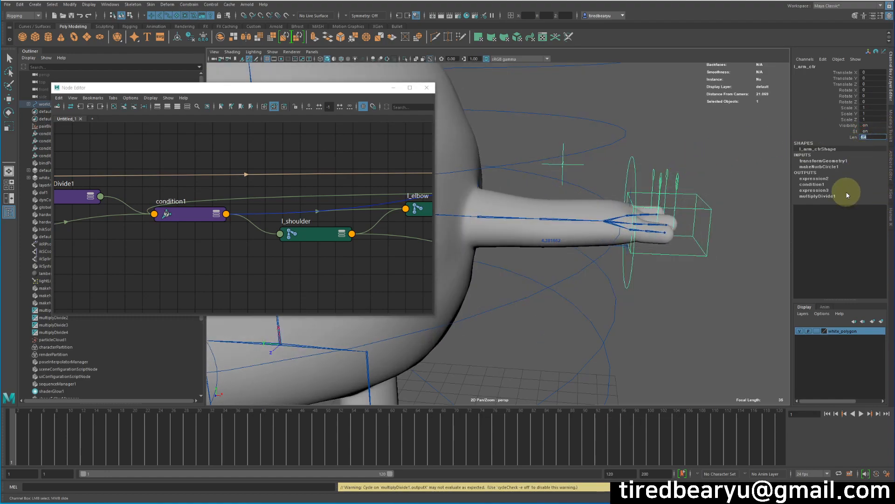
type("1")
key("Return")
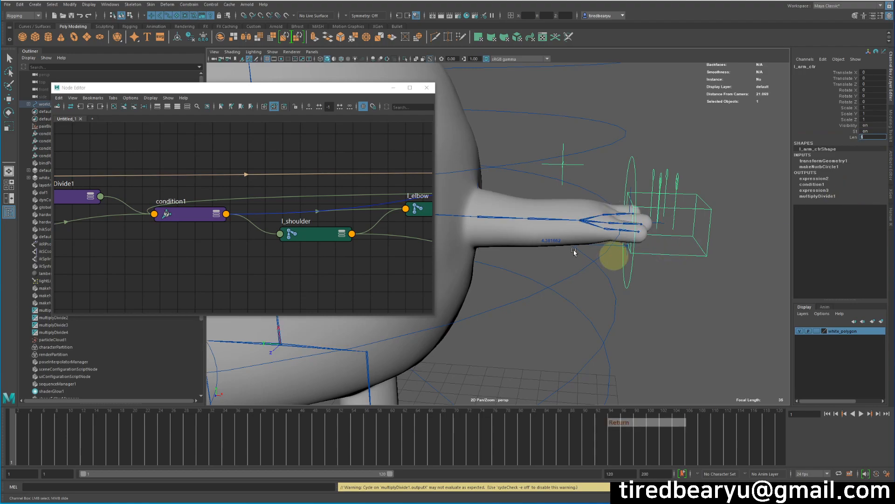
Step: Adjust l_arm_ctr's Len to about 4.1 with the hand control added to the selection
key("w")
left_click(682, 214)
key("w")
left_click(849, 139)
middle_click_drag(695, 154, 687, 171)
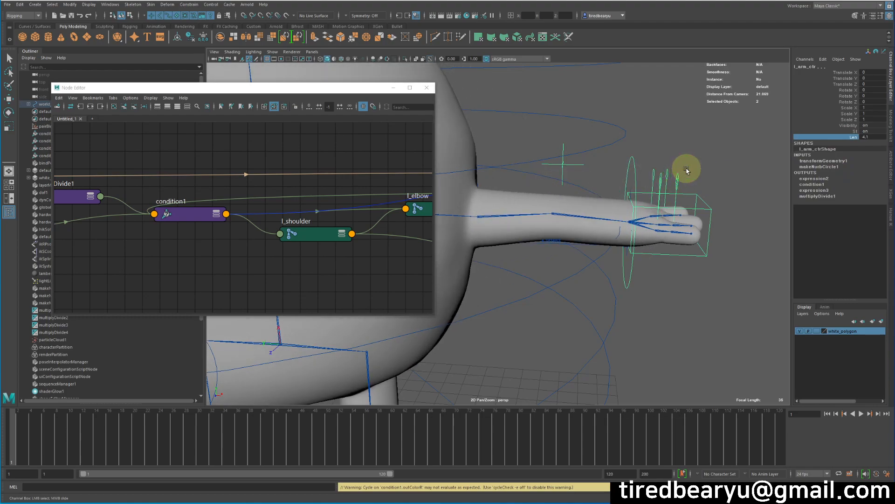
Step: Edit multiplyDivide1's input2X expression so that it divides 4.380 by l_arm_ctr.len, and apply it
middle_click_drag(175, 187, 270, 175)
left_click(150, 174)
key("w")
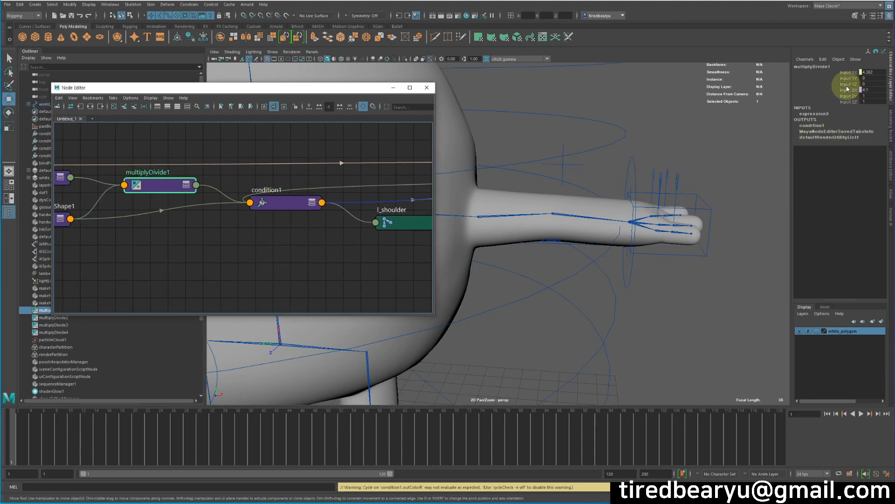
key("ctrl+a")
right_click(801, 157)
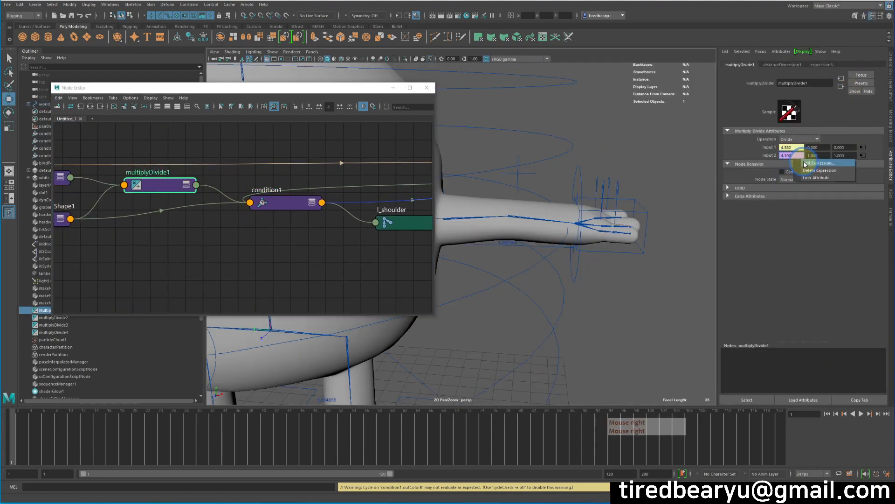
left_click(804, 164)
left_click_drag(274, 90, 448, 63)
left_click(474, 219)
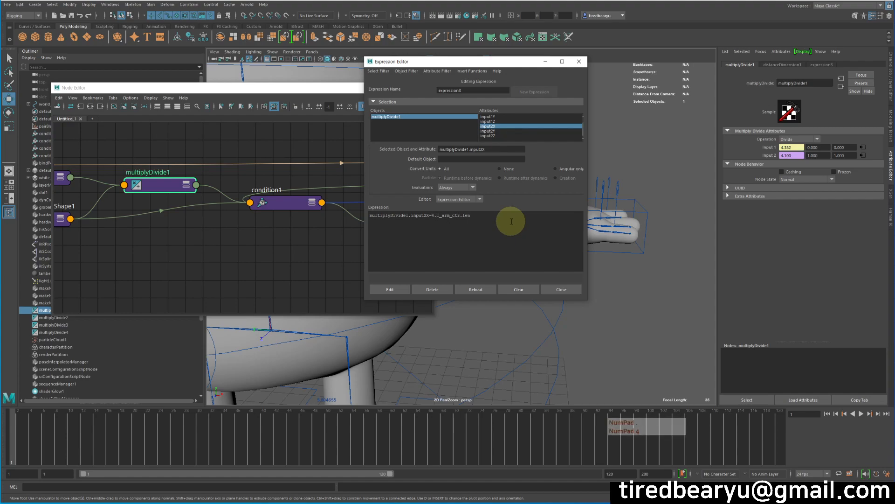
type("80/")
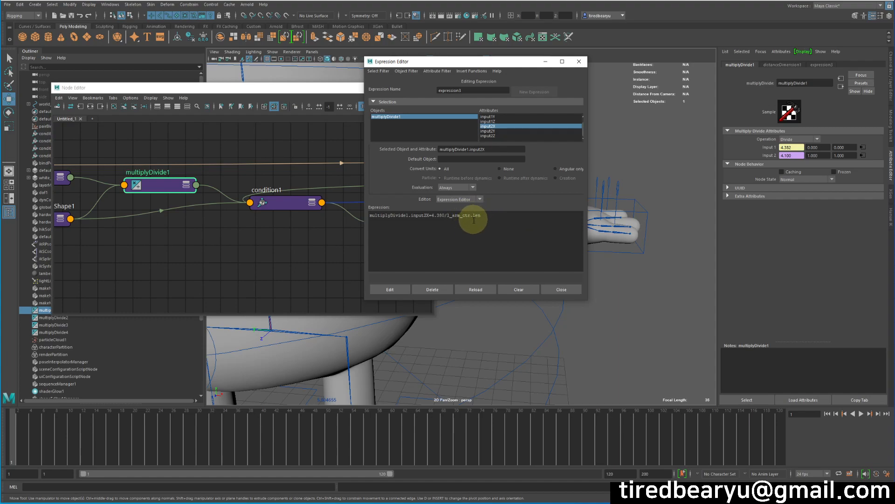
left_click(397, 289)
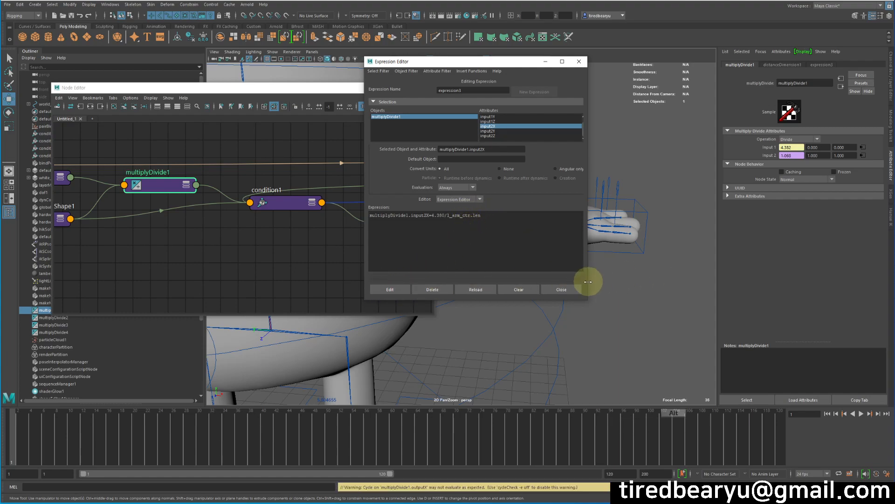
left_click(564, 287)
Step: Select l_arm_ctr and set its Len to 1
left_click(576, 274)
key("w")
left_click(890, 75)
left_click(879, 133)
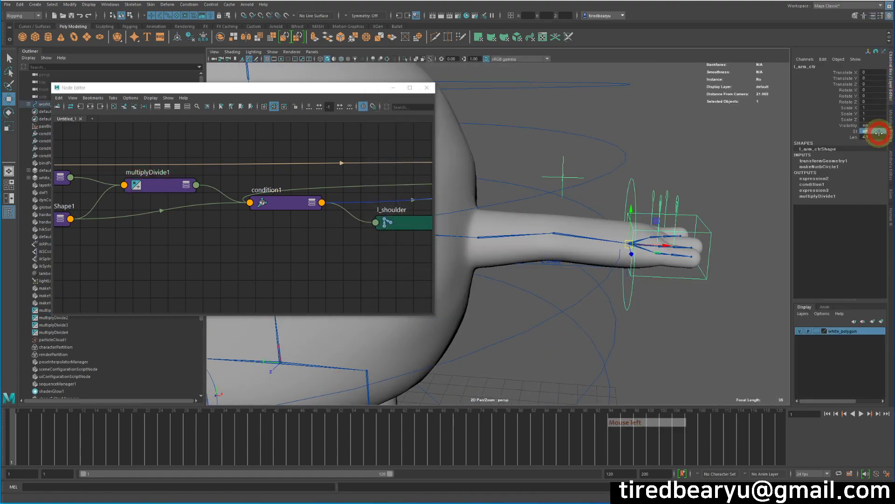
left_click(878, 136)
type("1")
key("Return")
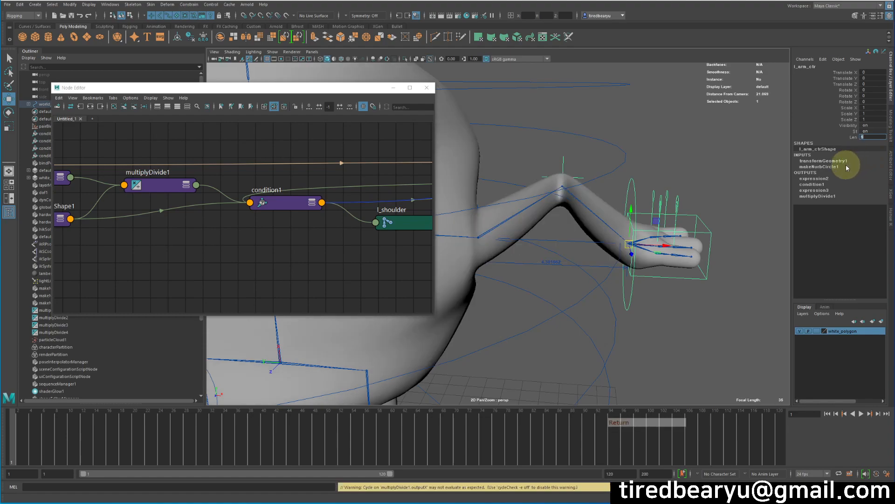
Step: Move l_arm_ctr outward from the body to about 2.115 in Translate X to test the arm's stretch
left_click_drag(710, 166, 705, 158, "alt")
left_click(709, 165)
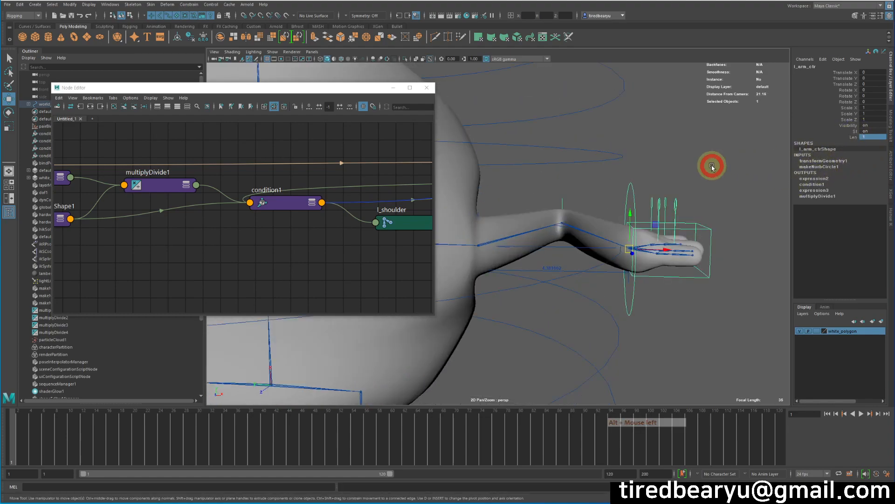
left_click(625, 188)
key("w")
middle_click_drag(661, 200, 733, 190)
left_click_drag(734, 190, 798, 196, "alt")
Step: Raise l_arm_ctr's Len to 2.4 to test the lengthened arm
left_click(852, 137)
middle_click_drag(713, 134, 717, 133)
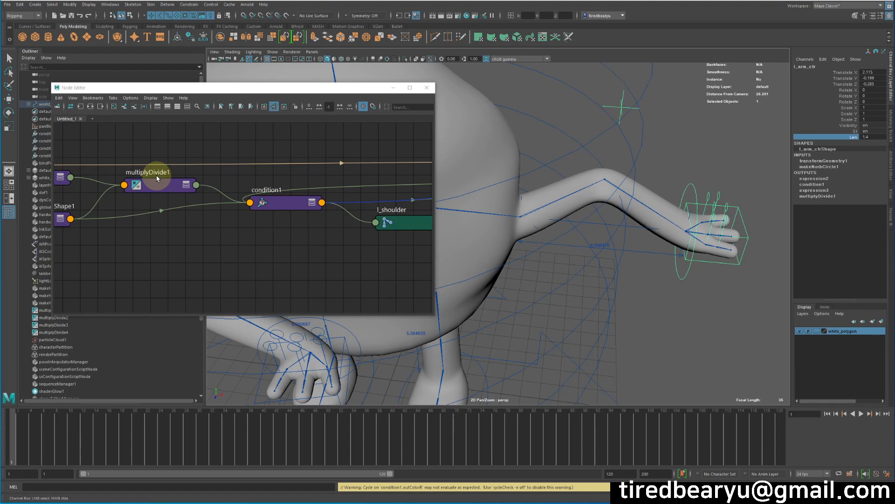
left_click_drag(651, 242, 658, 237, "alt")
mouse_move(727, 172)
middle_mouse_down()
mouse_move(714, 176)
mouse_move(726, 177)
middle_mouse_up()
left_click_drag(707, 256, 703, 243, "alt")
right_click_drag(703, 243, 695, 254, "alt")
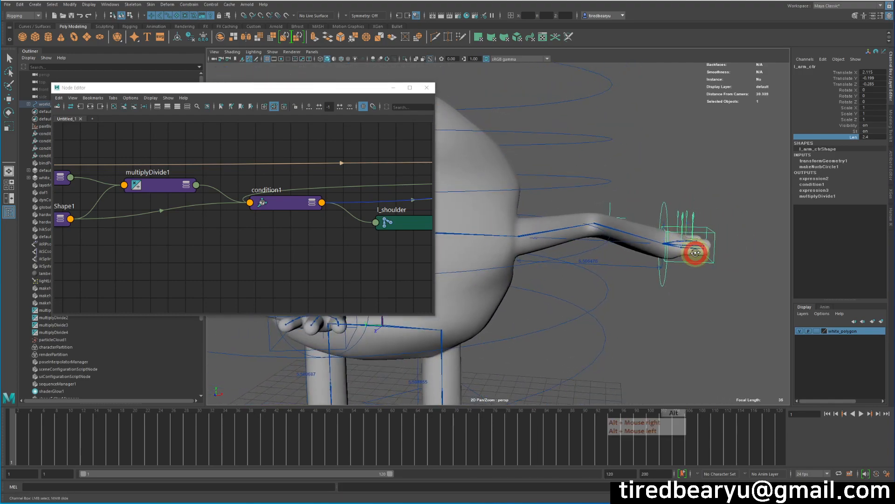
Step: Move l_arm_ctr in front of the body and rotate the hand to test the lengthened arm's pose
left_click_drag(695, 254, 659, 287, "alt")
middle_click_drag(667, 301, 705, 278, "alt")
left_click_drag(705, 278, 653, 290, "alt")
right_click_drag(652, 290, 441, 268, "alt")
middle_click_drag(441, 268, 489, 256, "alt")
key("w")
middle_click_drag(668, 259, 581, 282)
key("e")
left_click_drag(546, 249, 565, 244)
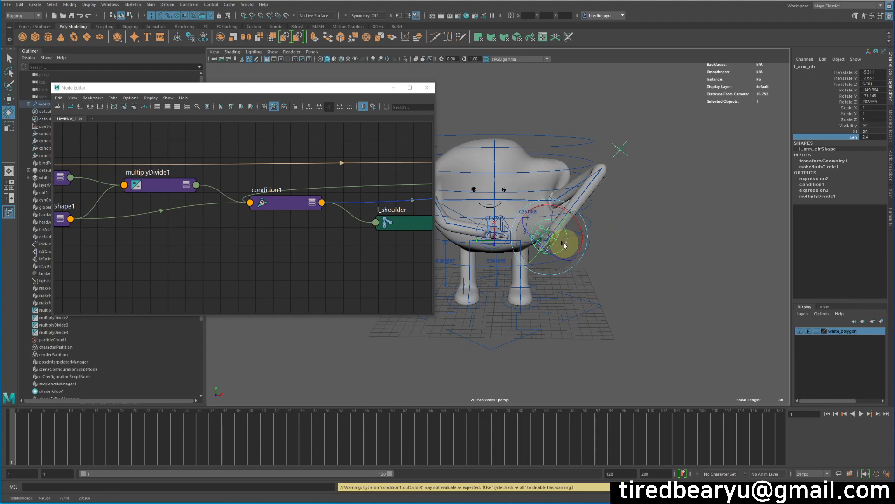